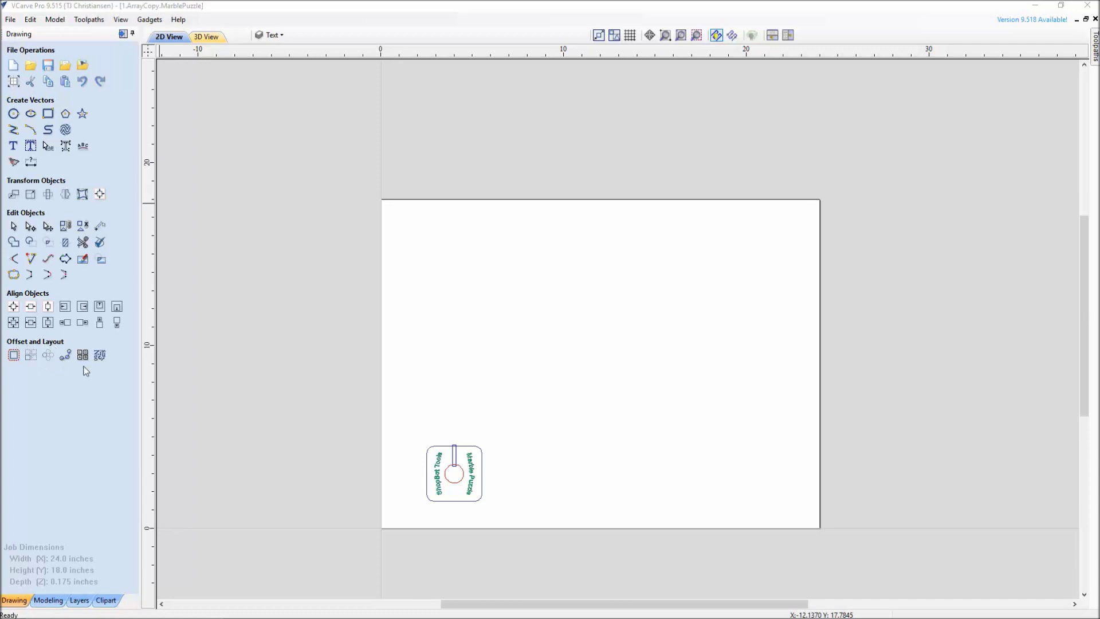
- Select all vectors of the marble puzzle part and bring up the nesting options
scroll(525, 513, up, 1)
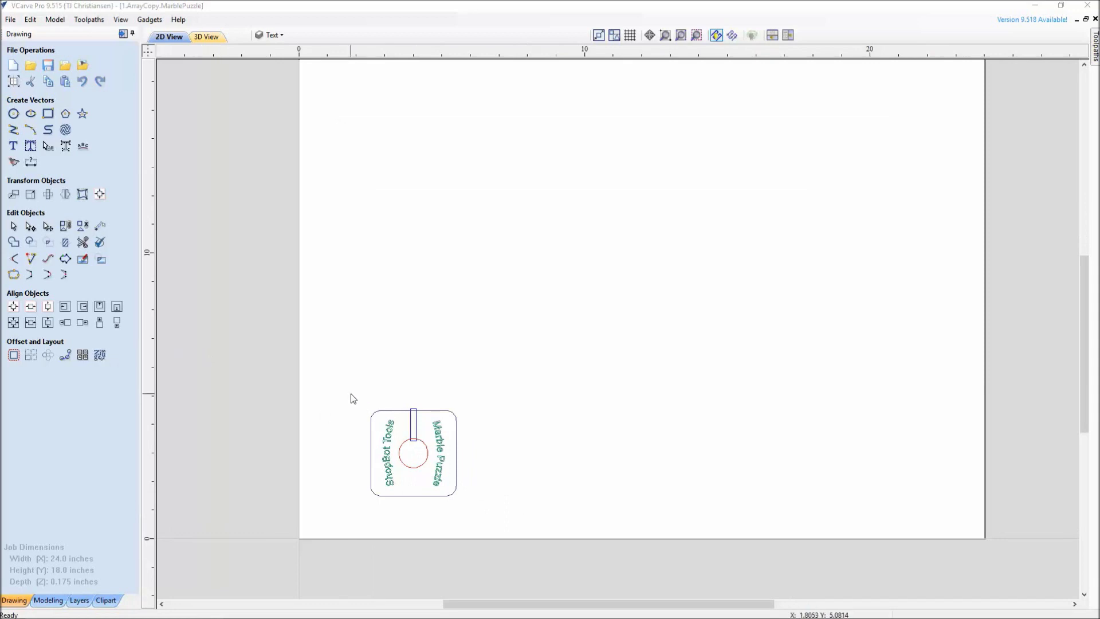
drag(350, 394, 499, 519)
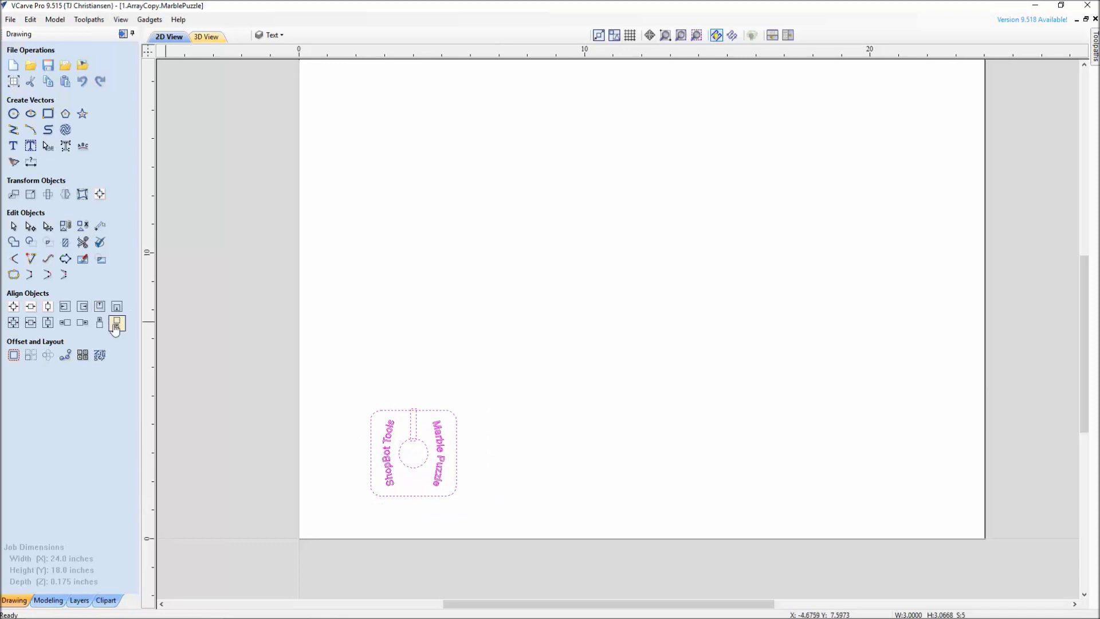
click(100, 355)
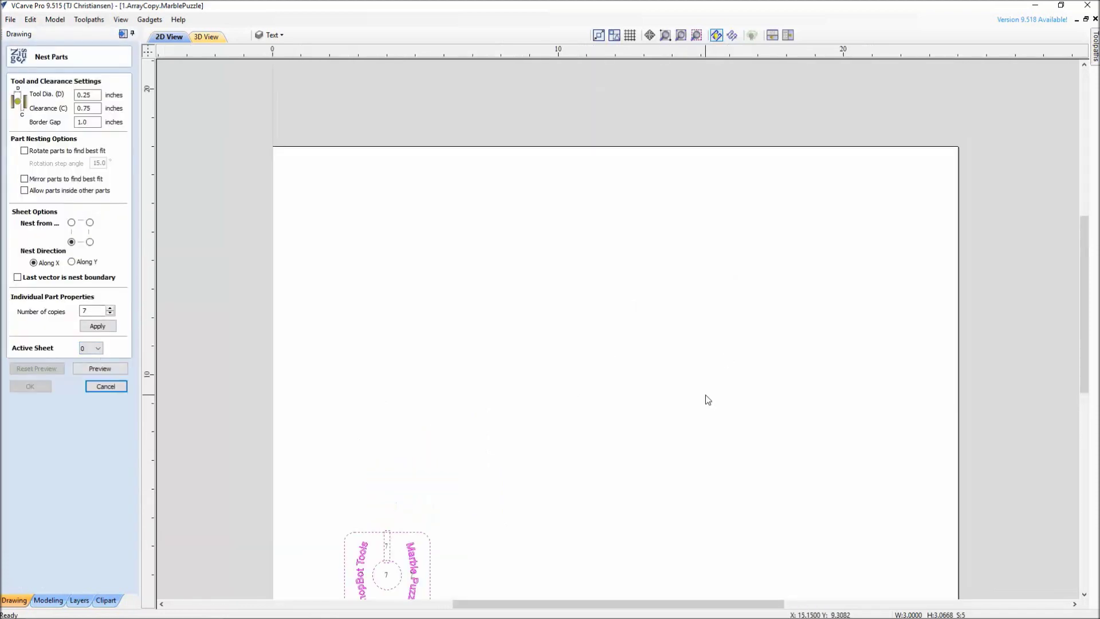
middle_drag(706, 395, 701, 328)
scroll(702, 327, down, 1)
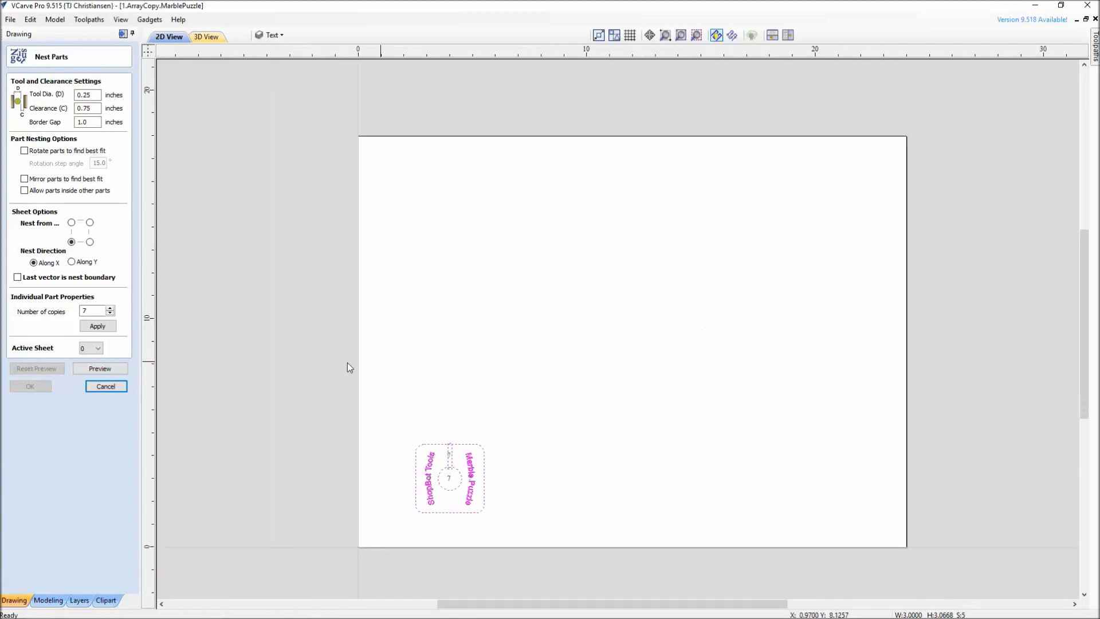
- Give the part 7 copies, preview the nested layout, then discard the nesting
click(175, 434)
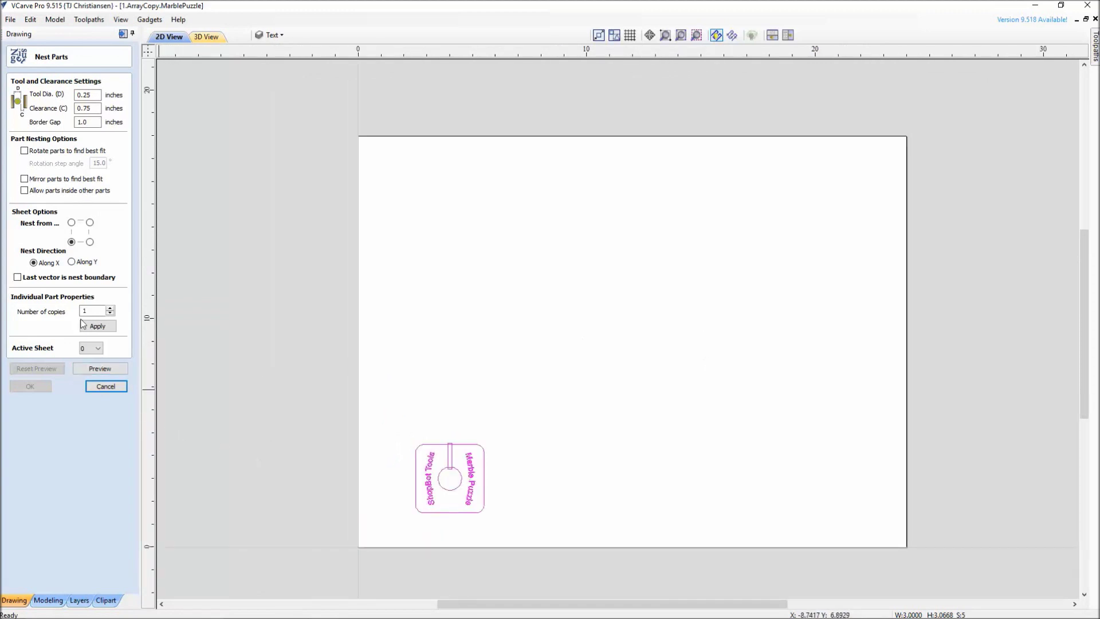
drag(100, 313, 20, 311)
text(7)
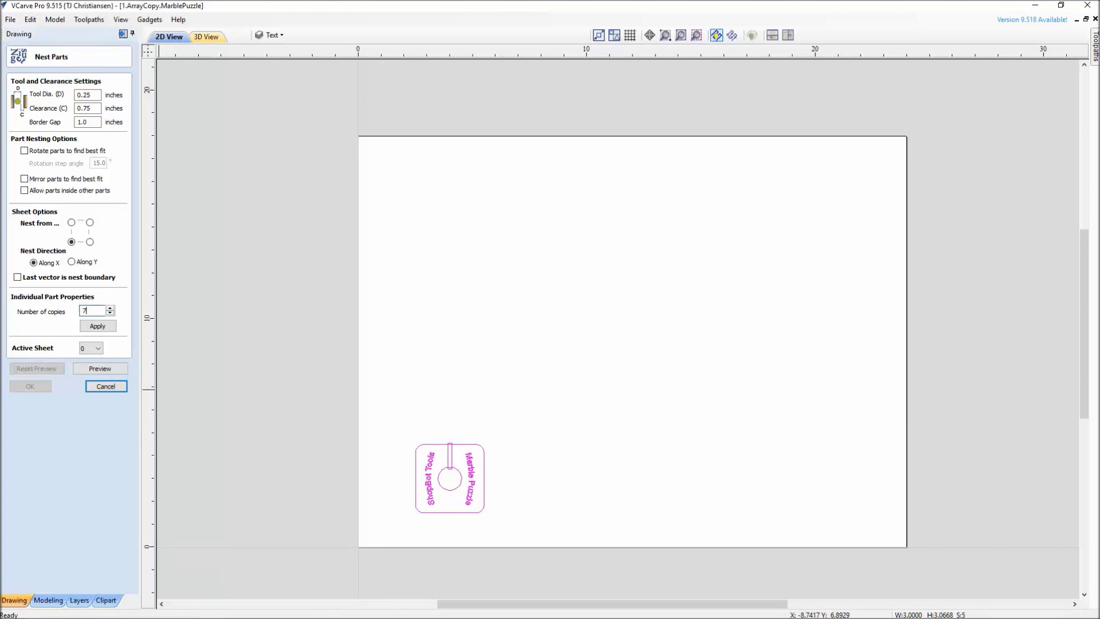
click(98, 325)
click(95, 370)
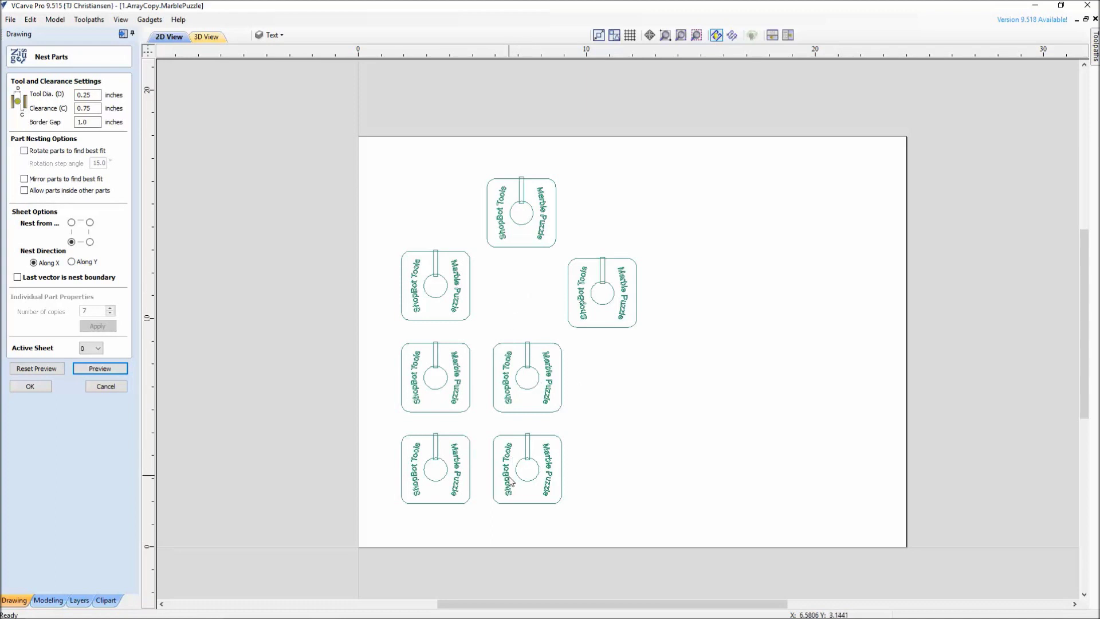
click(107, 388)
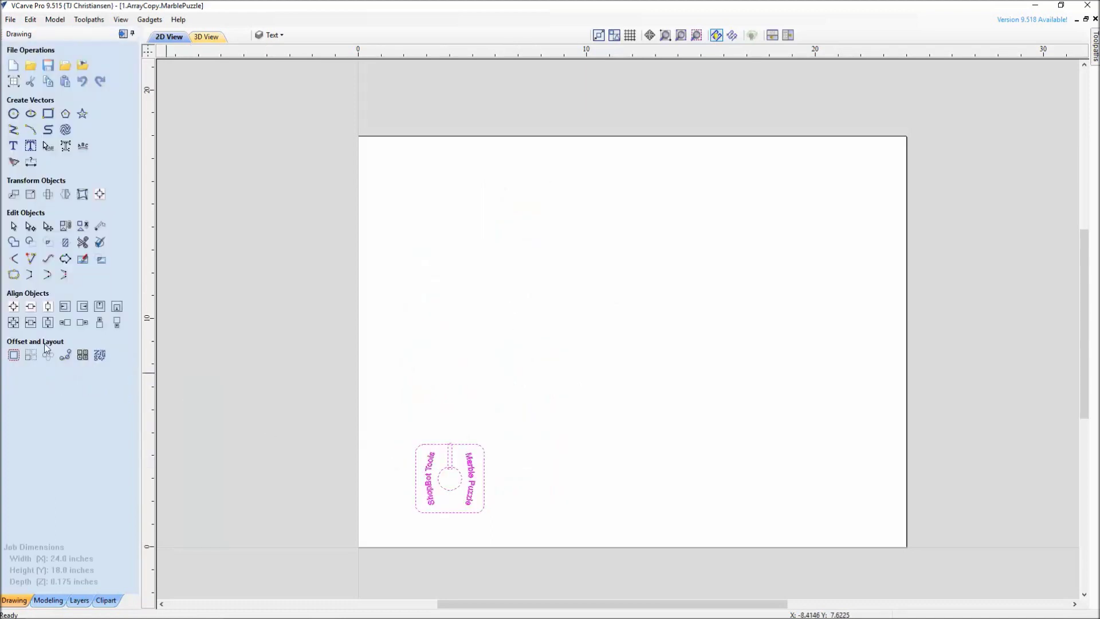
- Deselect, start Array Copy and marquee-select the puzzle part to array
click(439, 419)
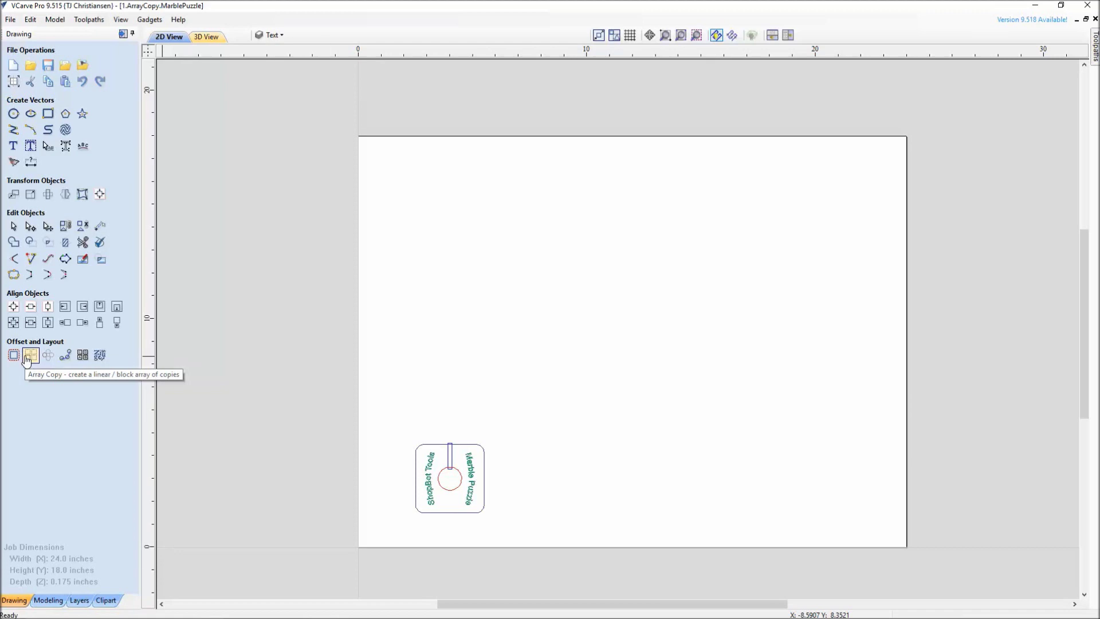
click(27, 357)
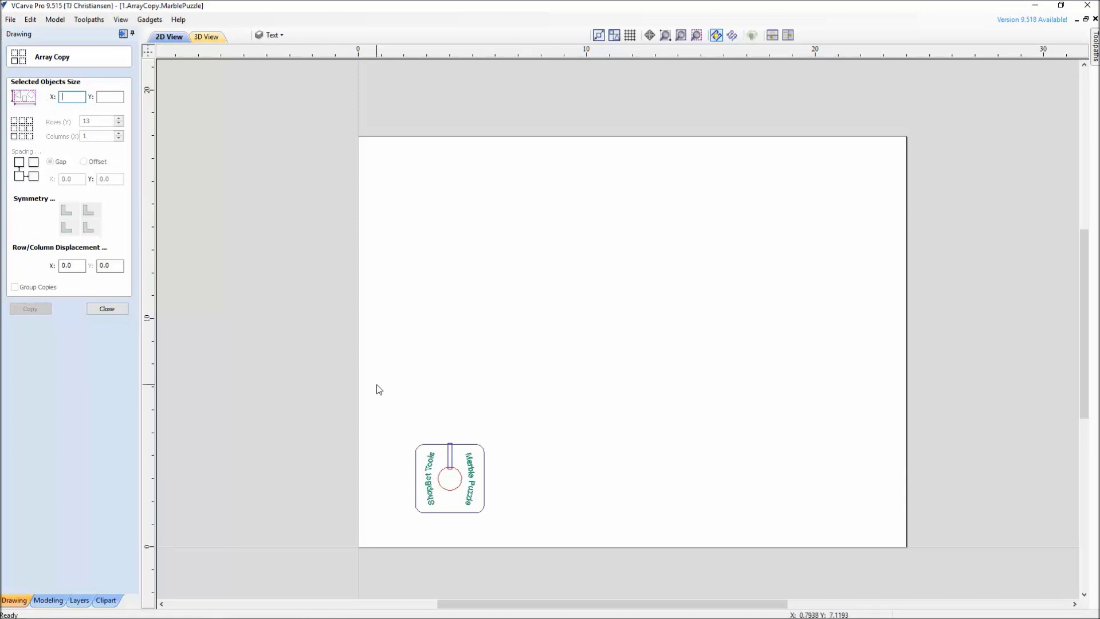
drag(377, 384, 528, 538)
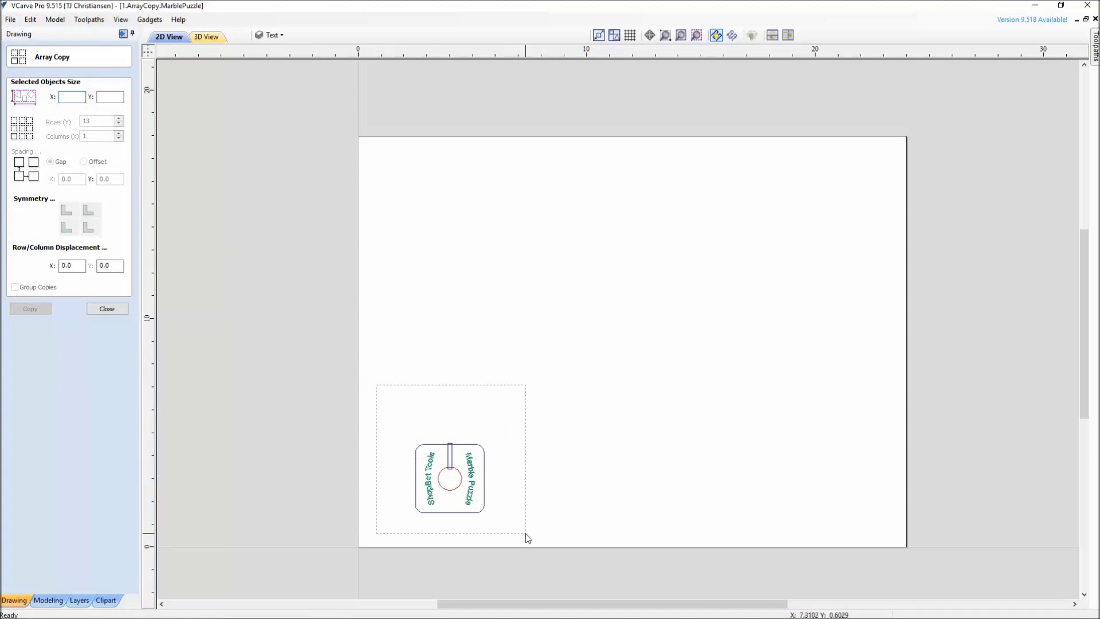
drag(527, 539, 527, 538)
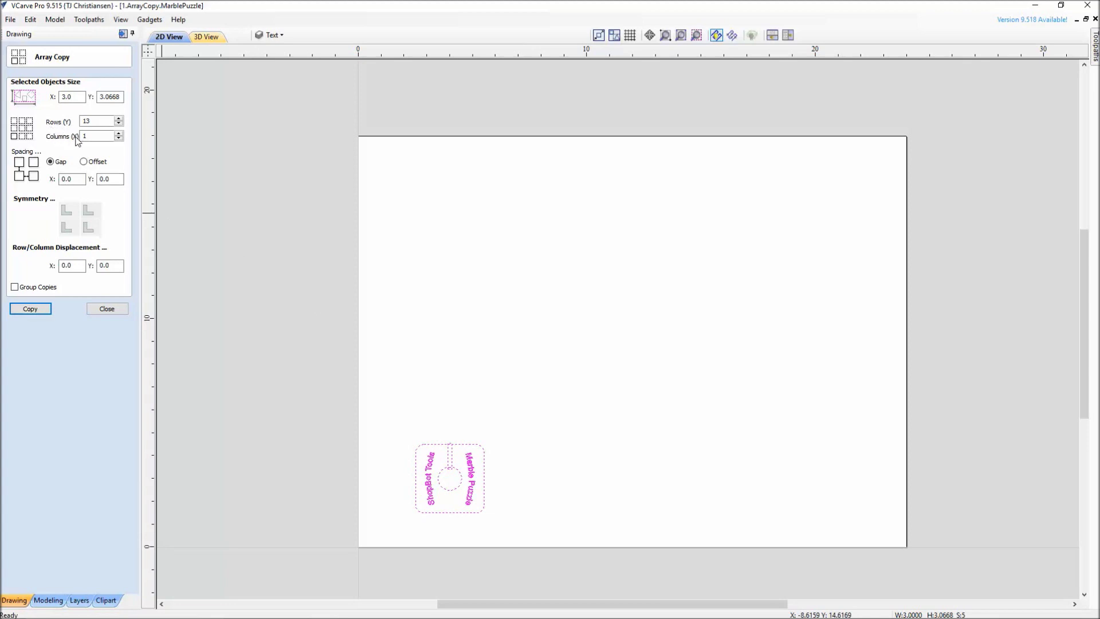
- Set 6 rows and 6 columns, try Offset spacing, then return to Gap spacing
drag(99, 123, 68, 147)
text(6)
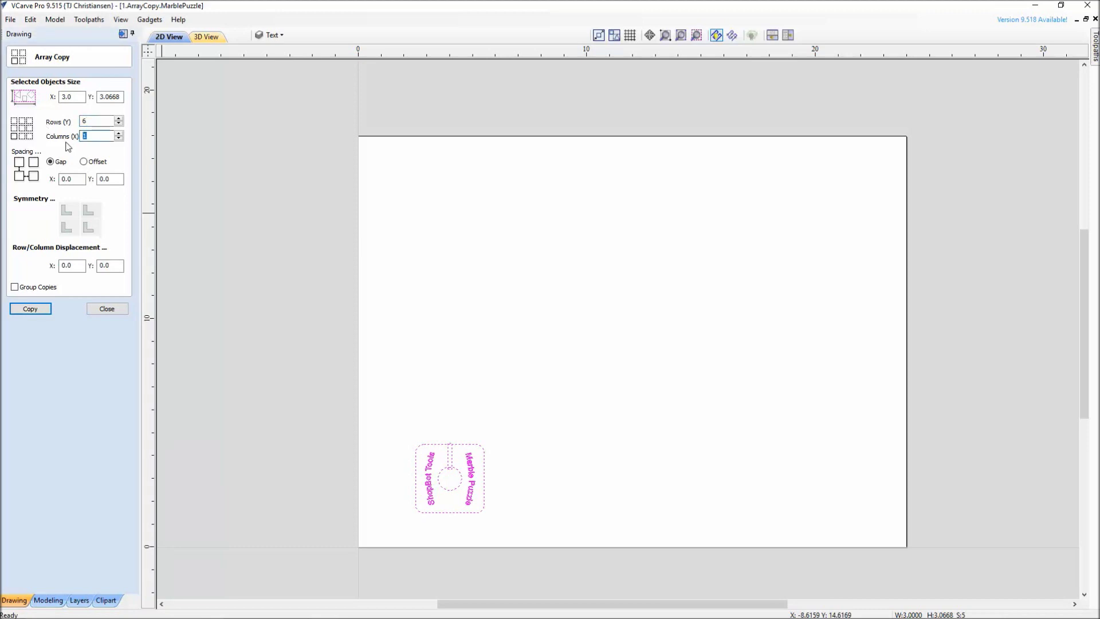
text(6)
click(83, 161)
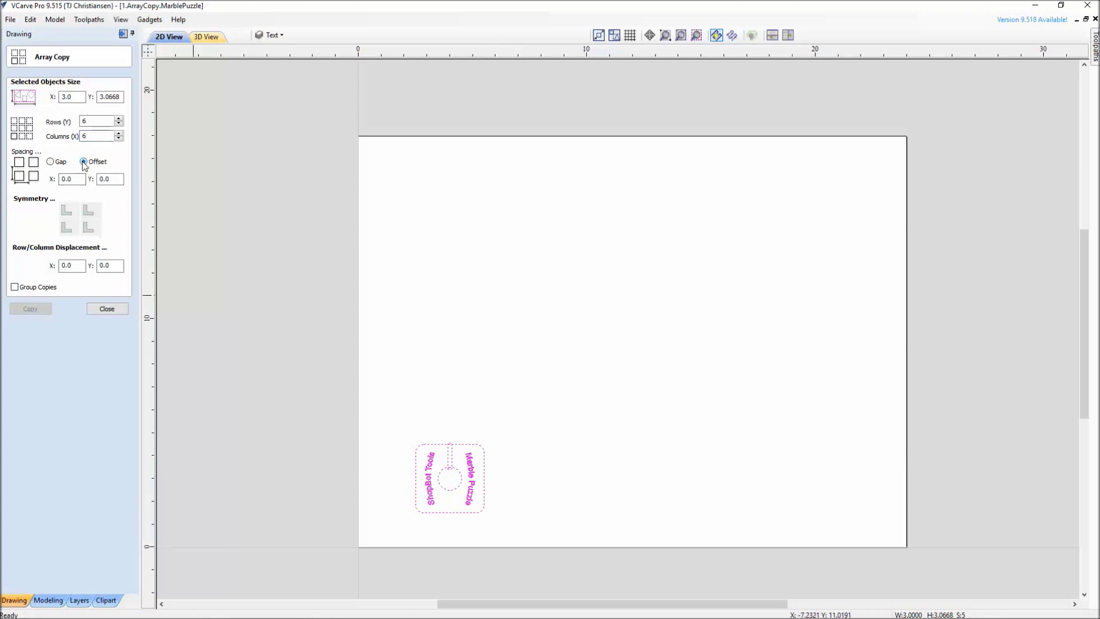
click(50, 162)
- Set the X and Y gap spacing to 1
double_click(72, 179)
text(1)
double_click(109, 180)
text(1)
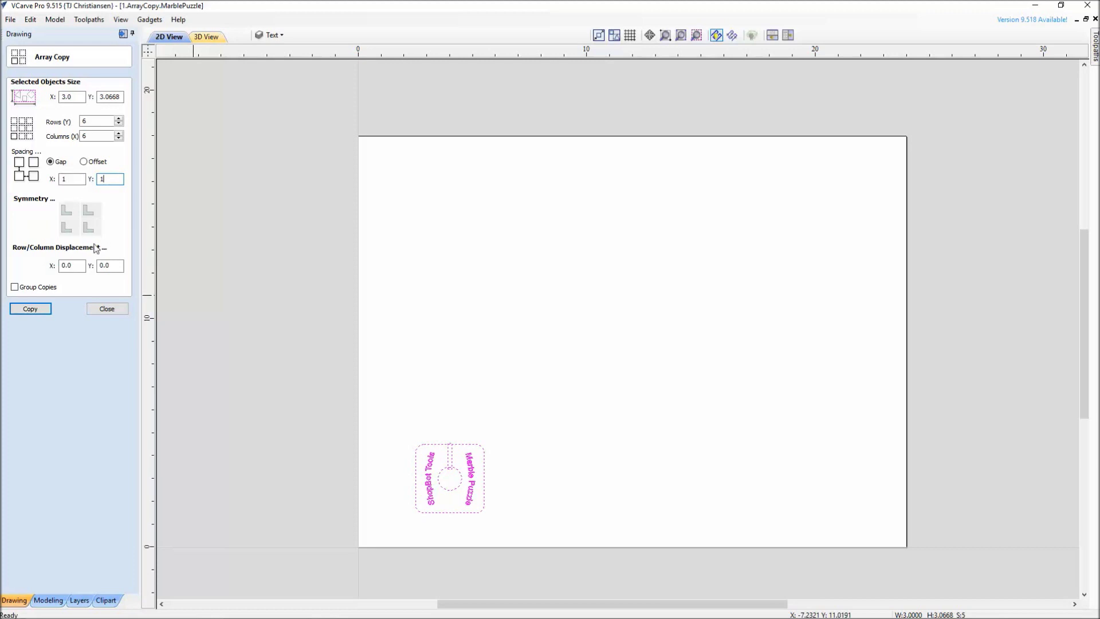
- Turn on symmetry mirroring for alternate copies and create the 6 x 6 array
click(67, 218)
click(85, 218)
click(86, 219)
click(93, 231)
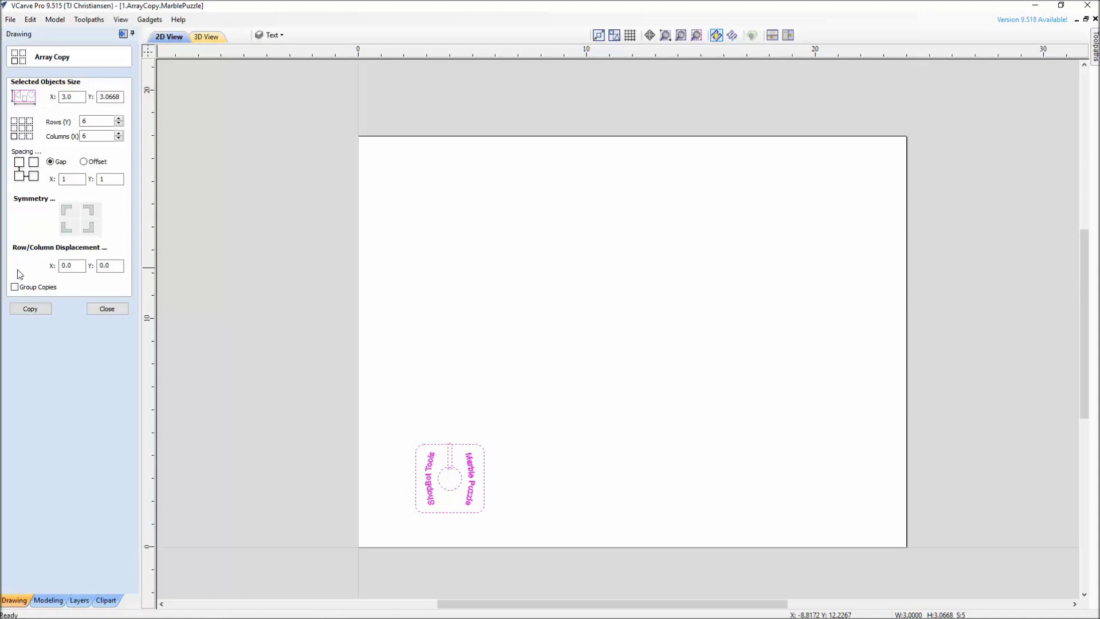
click(33, 313)
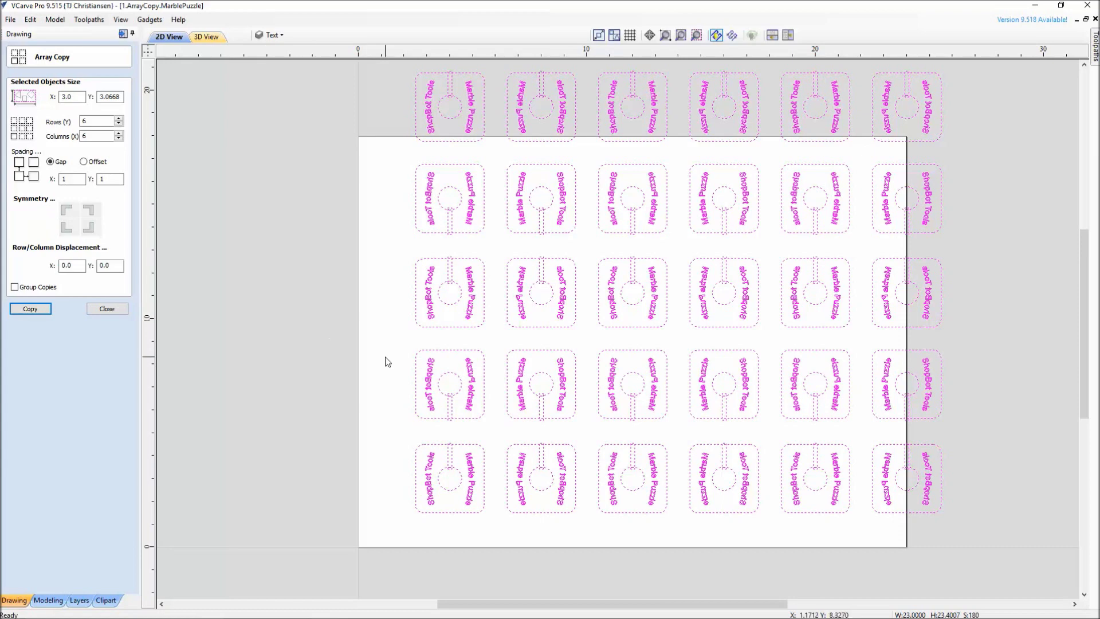
- Zoom in and out to inspect the 36 arrayed puzzle pieces, then clear the selection
scroll(475, 425, up, 3)
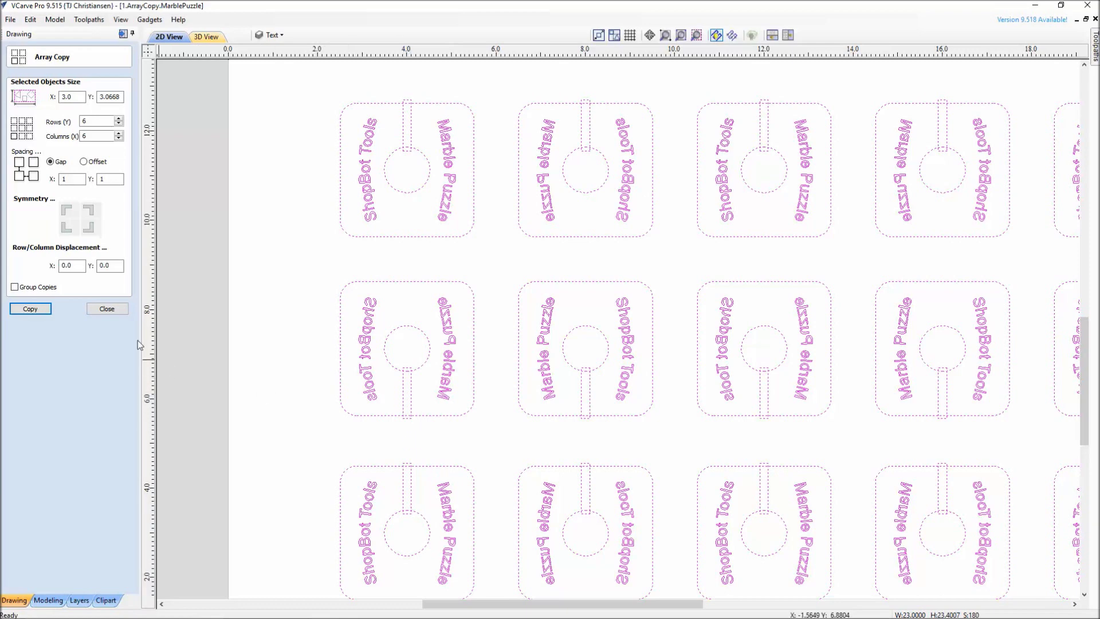
scroll(431, 459, down, 1)
scroll(432, 458, down, 1)
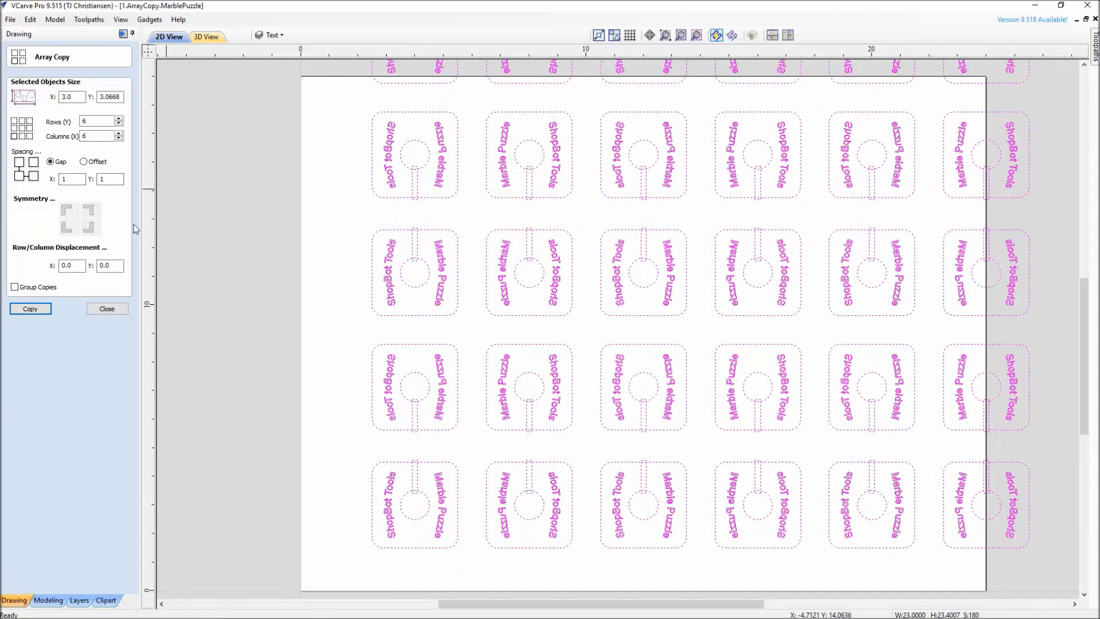
scroll(483, 319, down, 3)
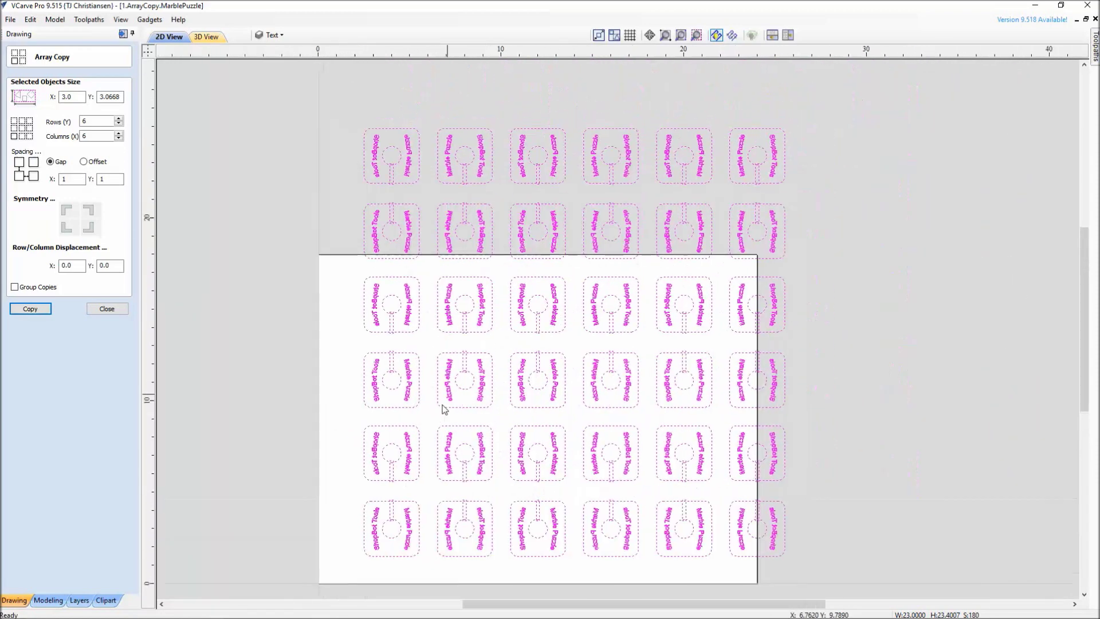
scroll(444, 409, down, 1)
drag(342, 161, 232, 245)
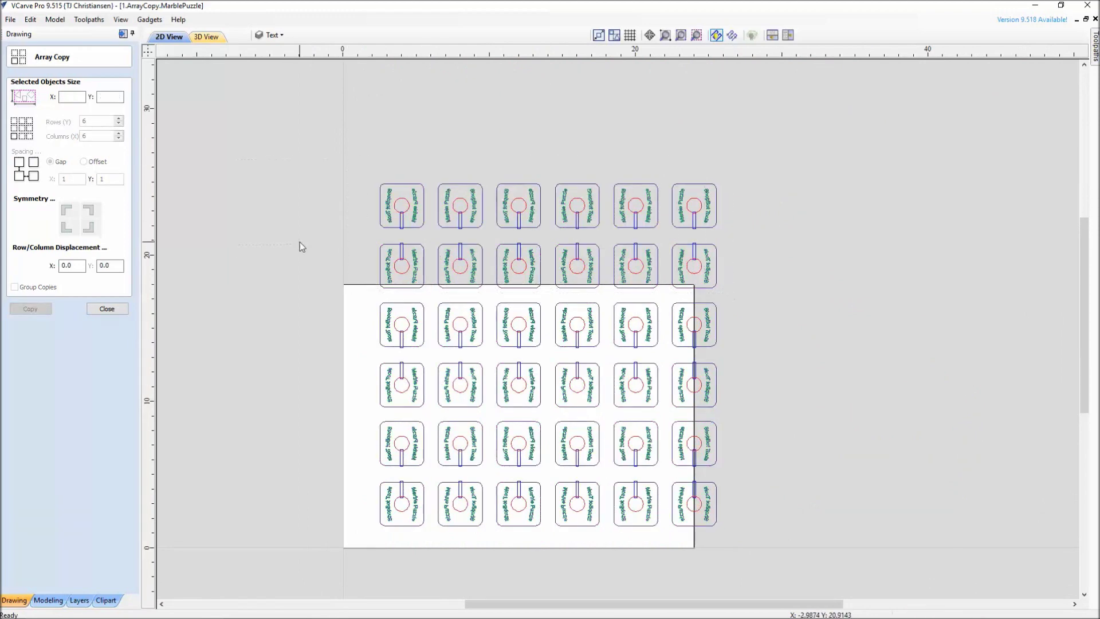
- Delete the overhanging top two rows of parts, then the right column
drag(300, 241, 307, 246)
drag(346, 184, 763, 298)
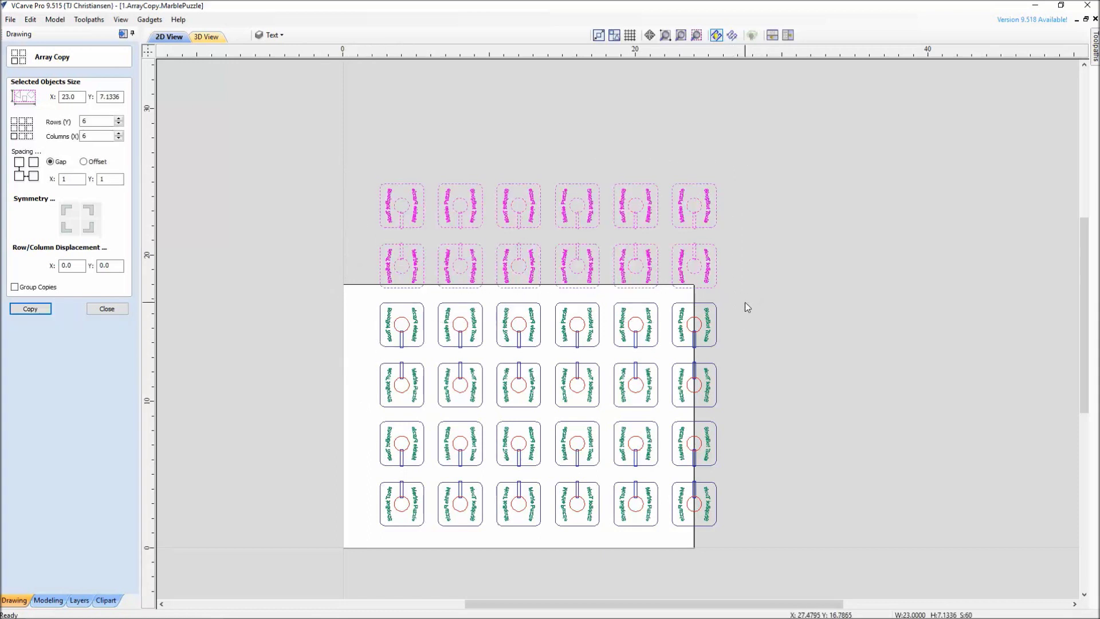
key(Delete)
drag(656, 274, 787, 580)
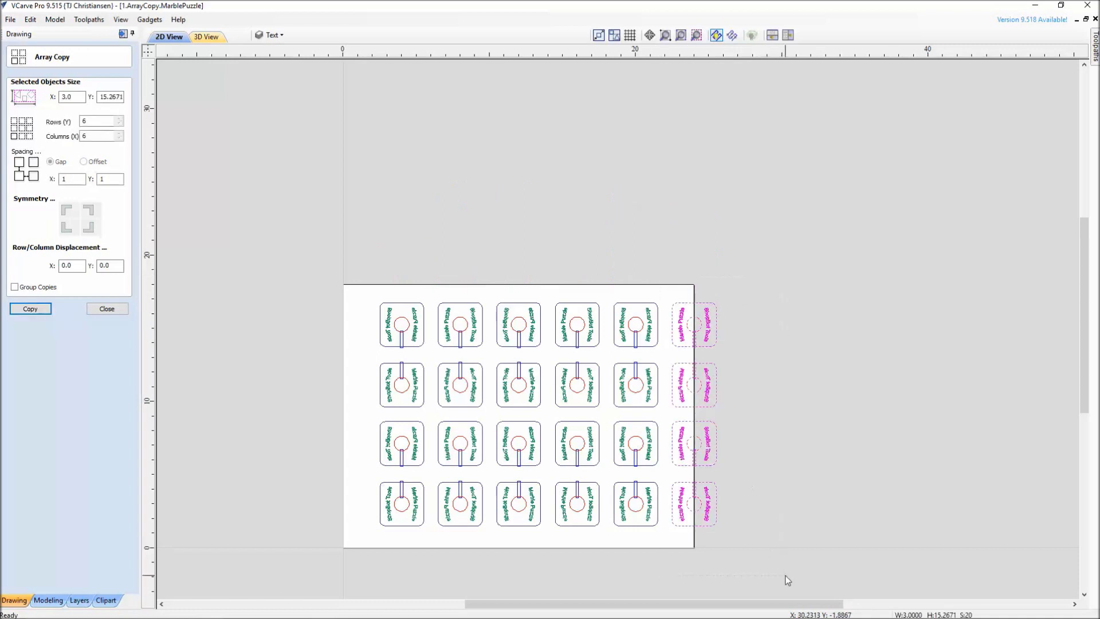
key(Delete)
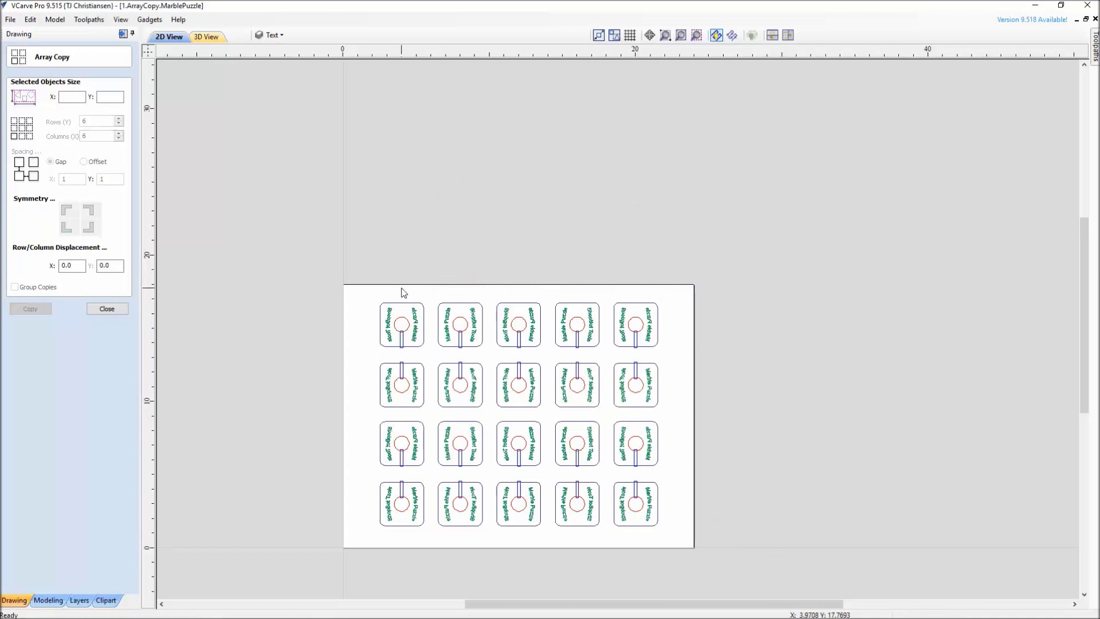
scroll(583, 405, up, 3)
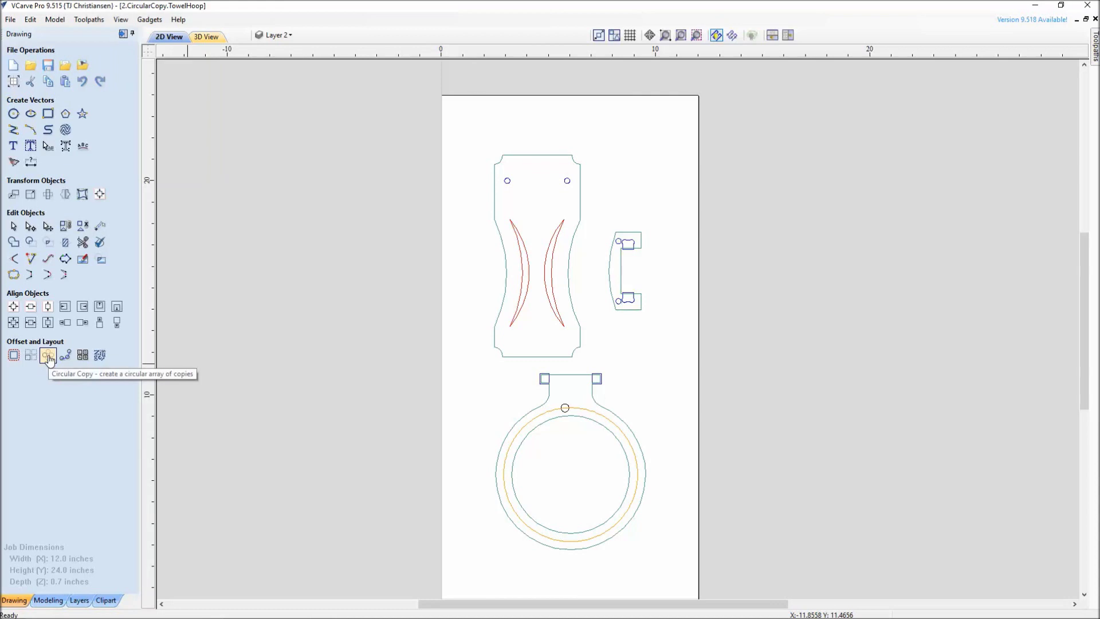
- Open Circular Copy and select the 0.375-inch circle at the top of the hoop
click(49, 357)
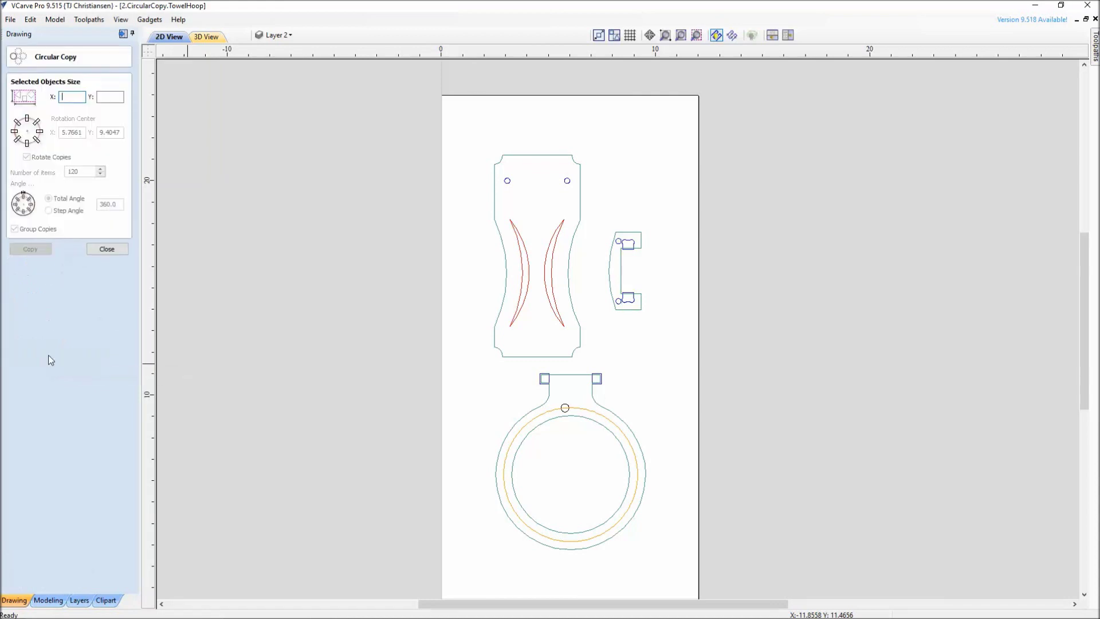
scroll(586, 490, up, 5)
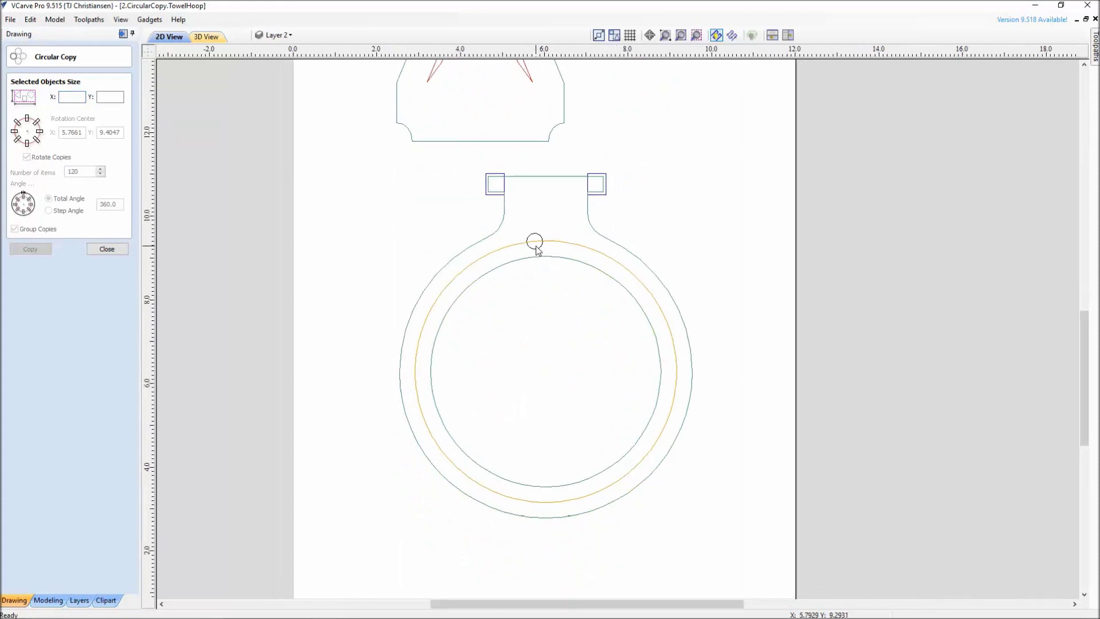
click(535, 247)
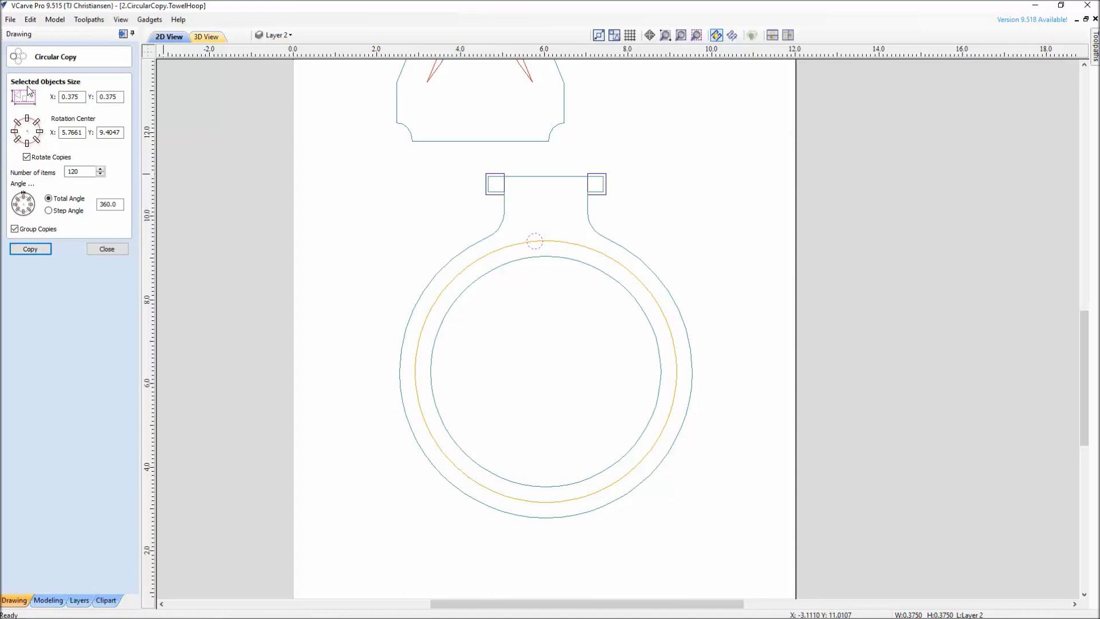
click(544, 229)
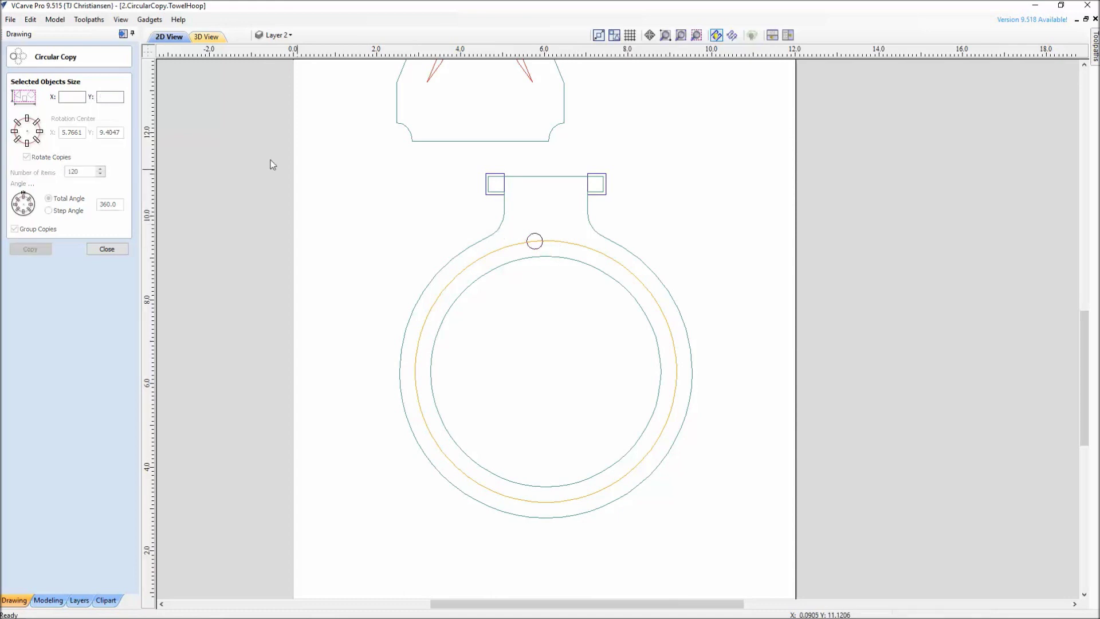
click(541, 249)
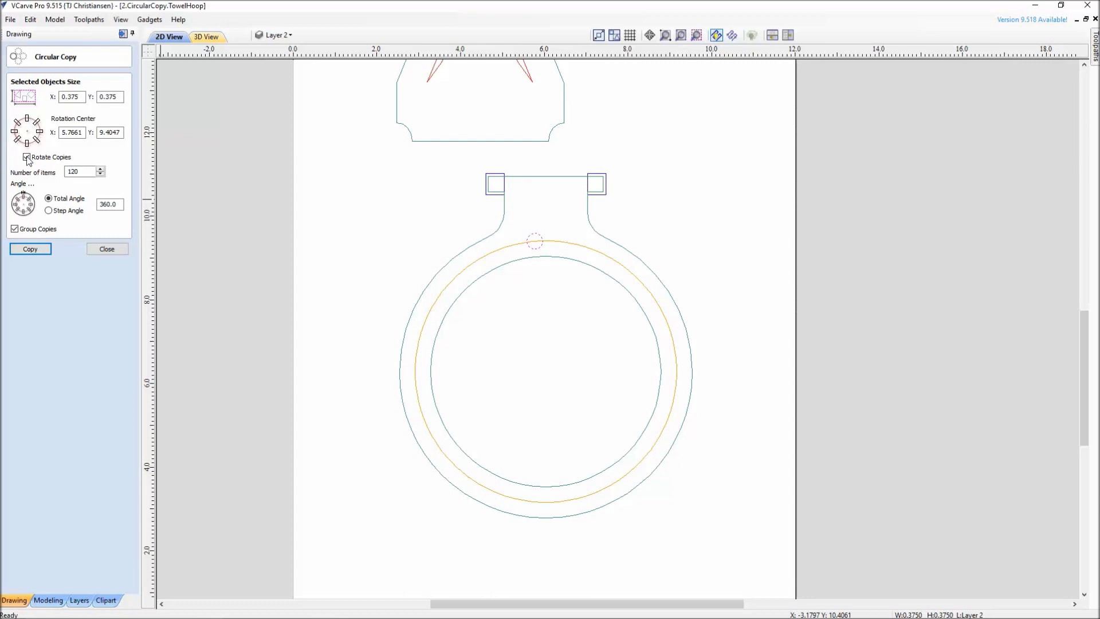
click(27, 156)
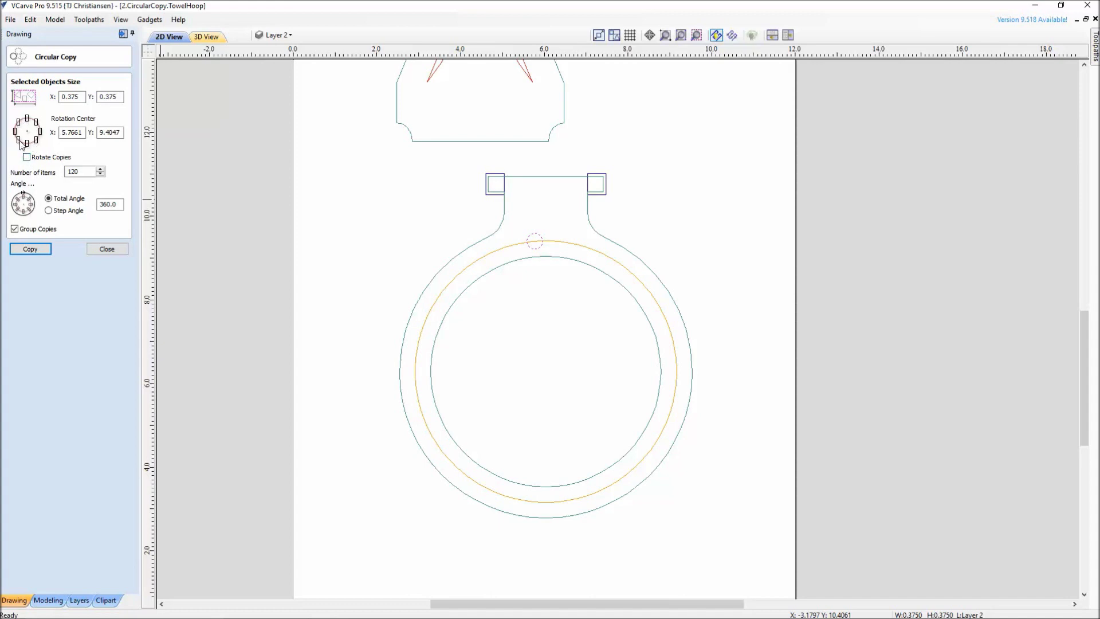
- Re-enable Rotate Copies and drag the rotation centre to the hoop centre at X 6.0, Y 6.291
click(26, 157)
click(539, 246)
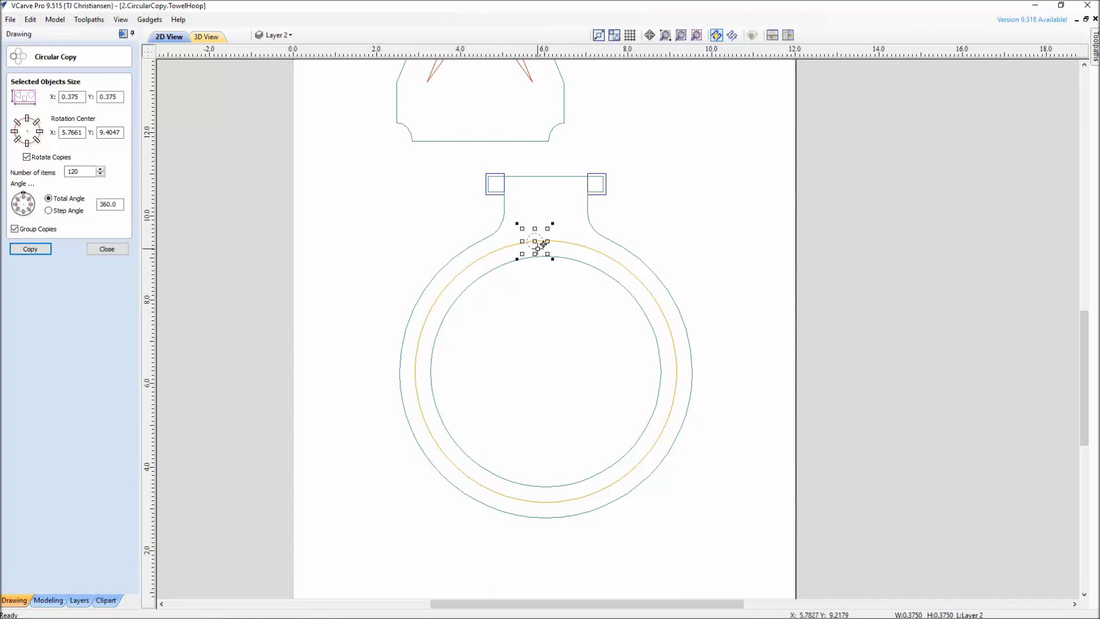
scroll(541, 245, up, 3)
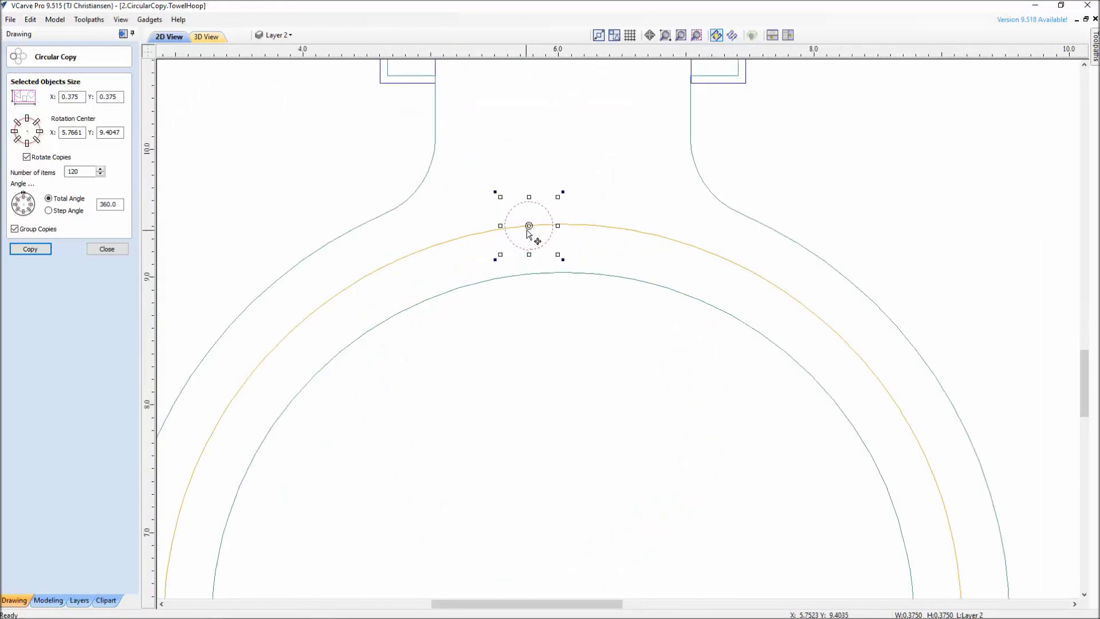
scroll(530, 229, down, 2)
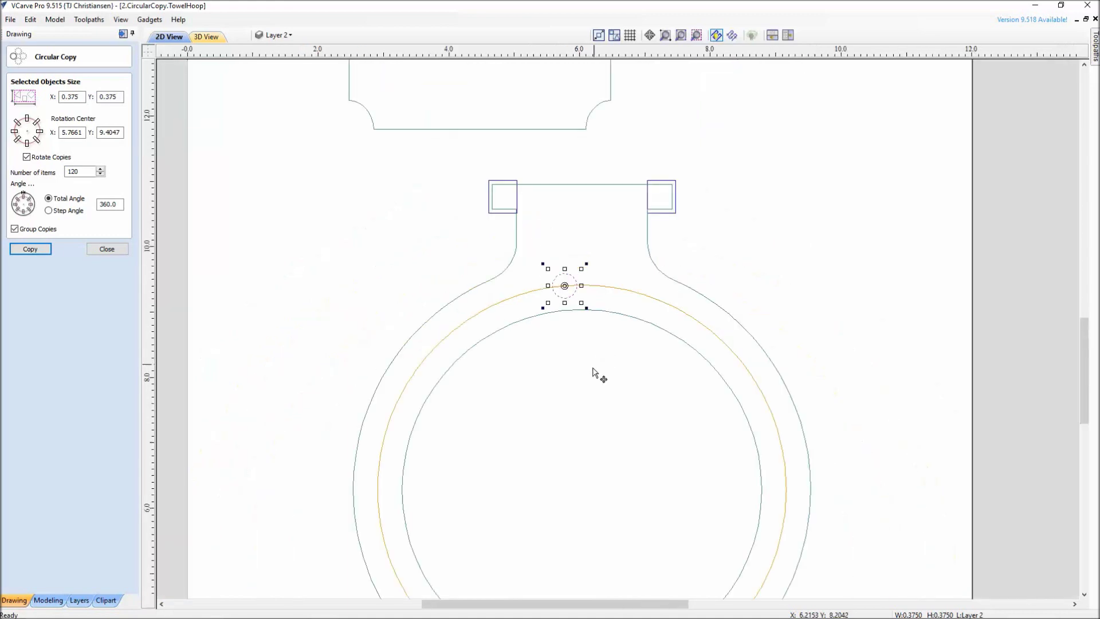
scroll(594, 313, down, 1)
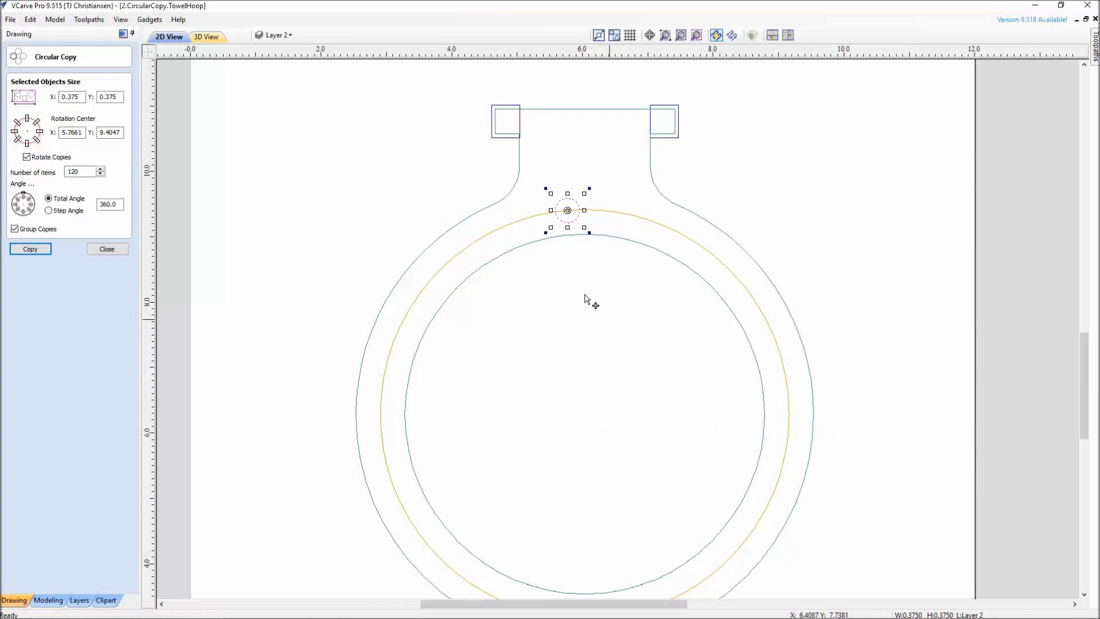
scroll(584, 263, down, 3)
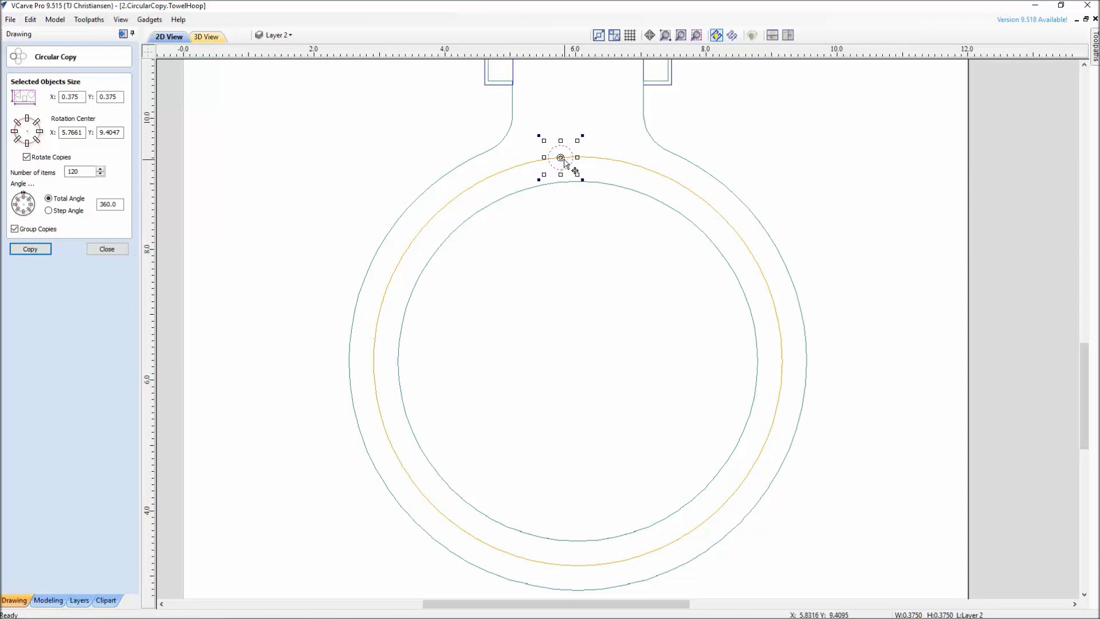
mouse_move(565, 153)
mouse_down()
mouse_move(578, 369)
mouse_move(763, 385)
mouse_move(547, 361)
mouse_move(603, 373)
mouse_move(591, 371)
mouse_move(681, 218)
mouse_move(743, 292)
mouse_move(756, 379)
mouse_move(757, 364)
mouse_move(571, 362)
mouse_up()
double_click(85, 171)
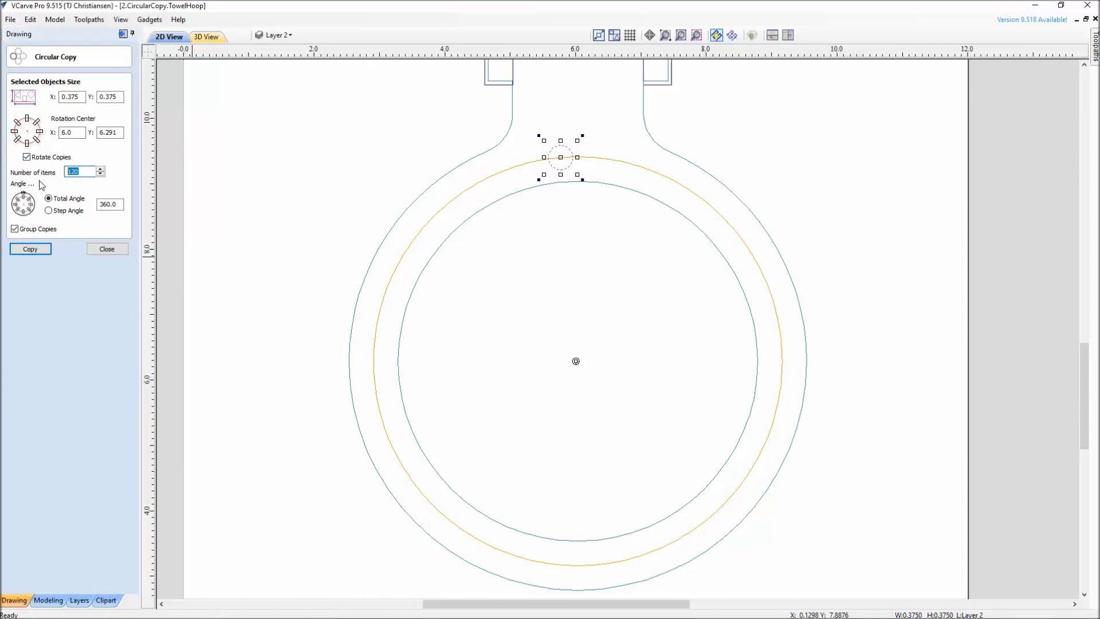
- Set 20 items, briefly trying Step Angle before returning to a 360° Total Angle
text(20)
click(48, 211)
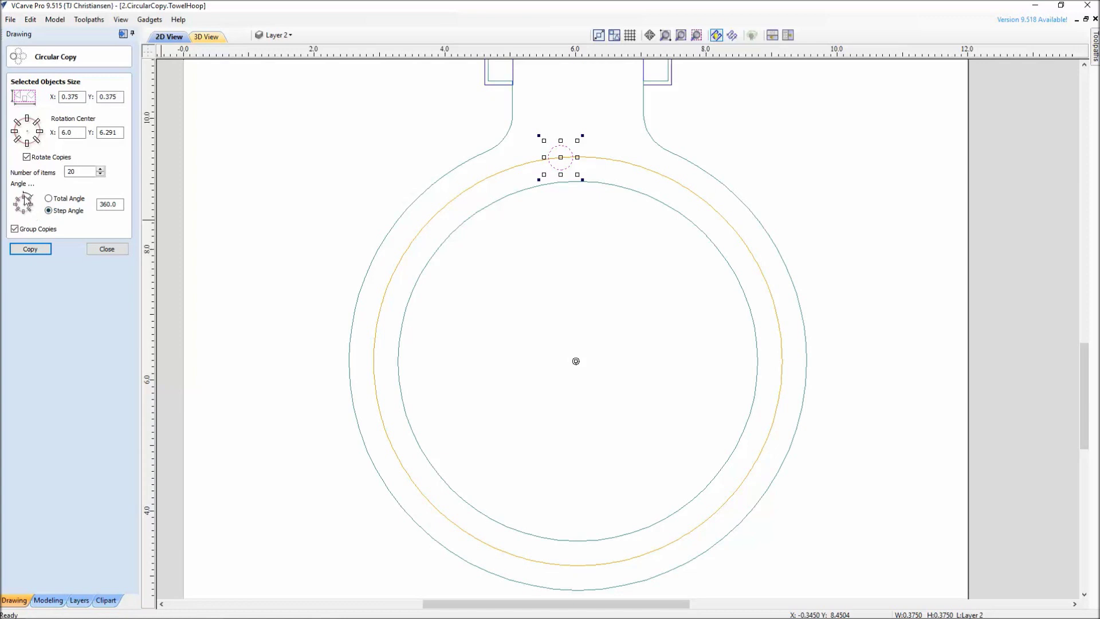
click(49, 199)
- Replace a 20-circle copy with 24 evenly spaced circles around the hoop, then close the form
click(31, 249)
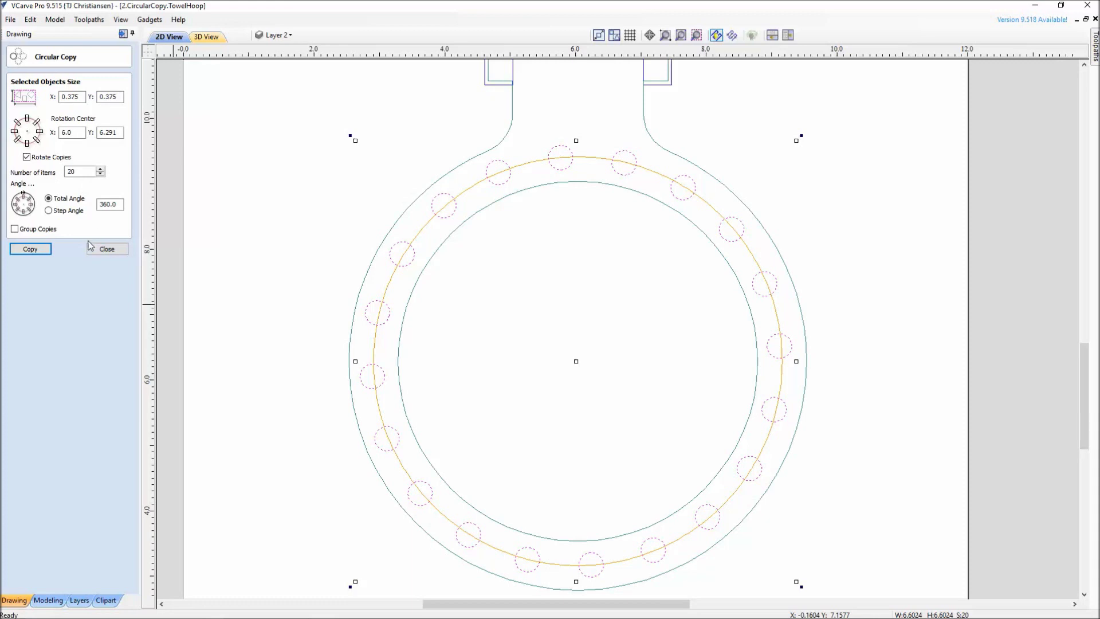
key(ctrl+z)
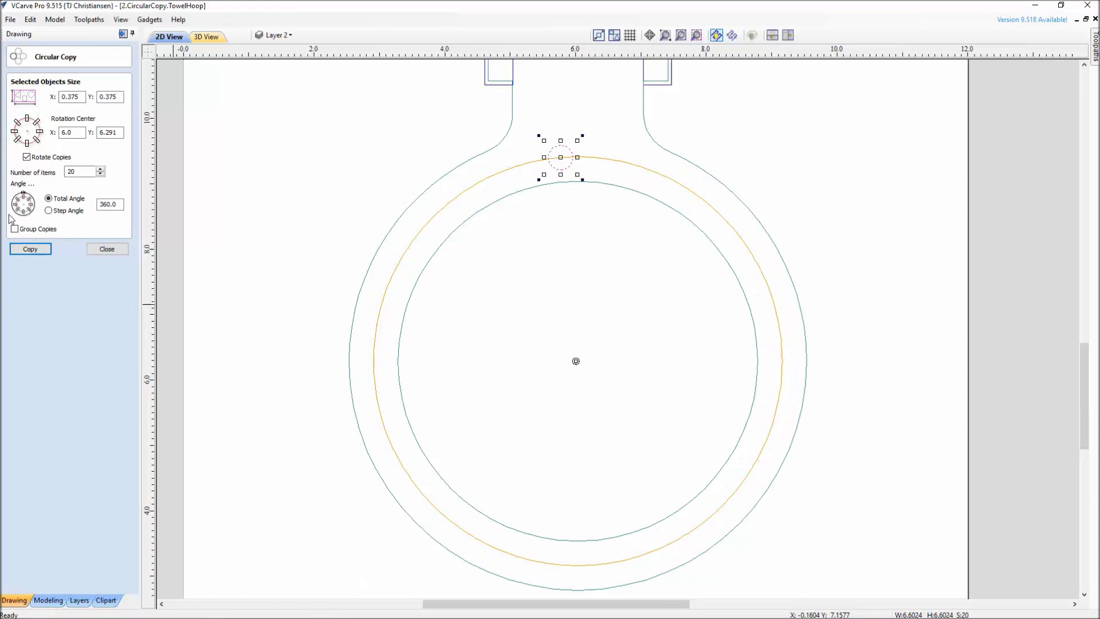
click(101, 169)
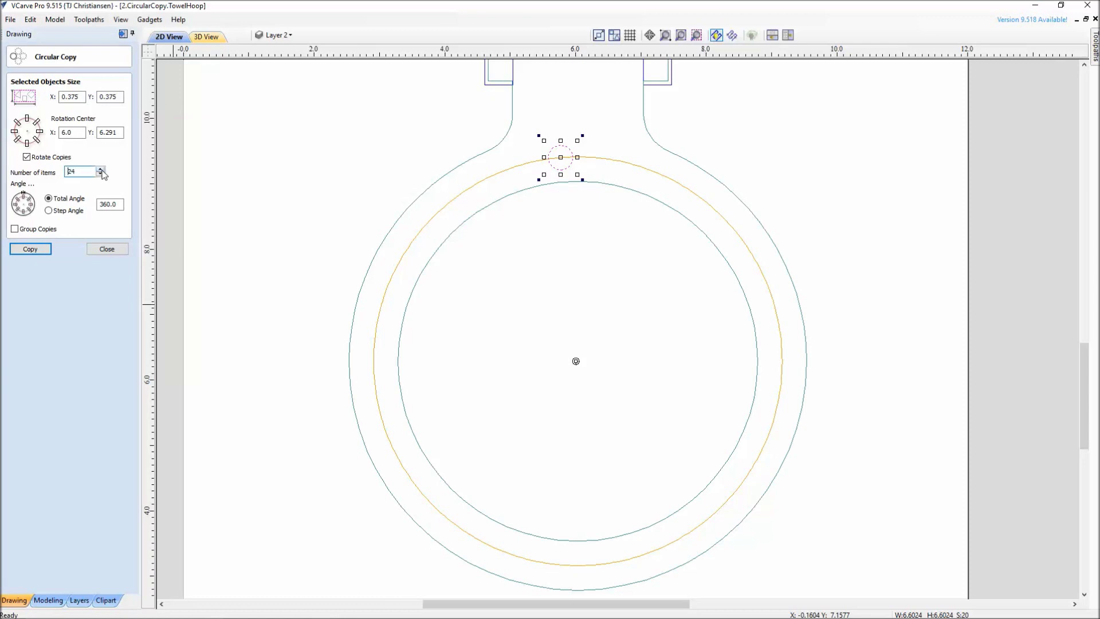
click(32, 252)
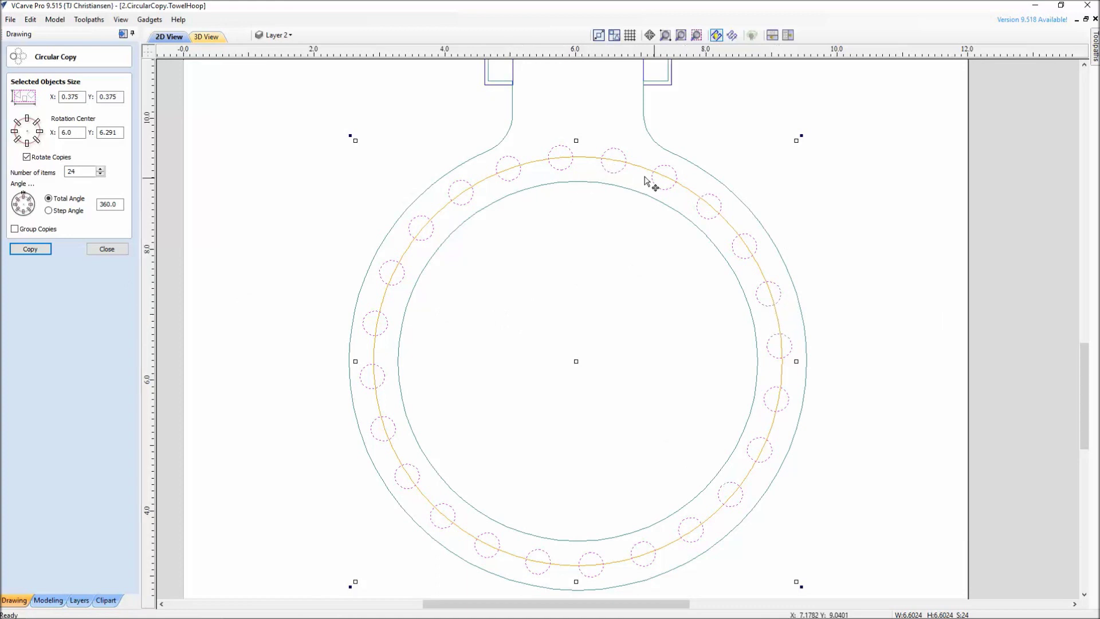
click(110, 253)
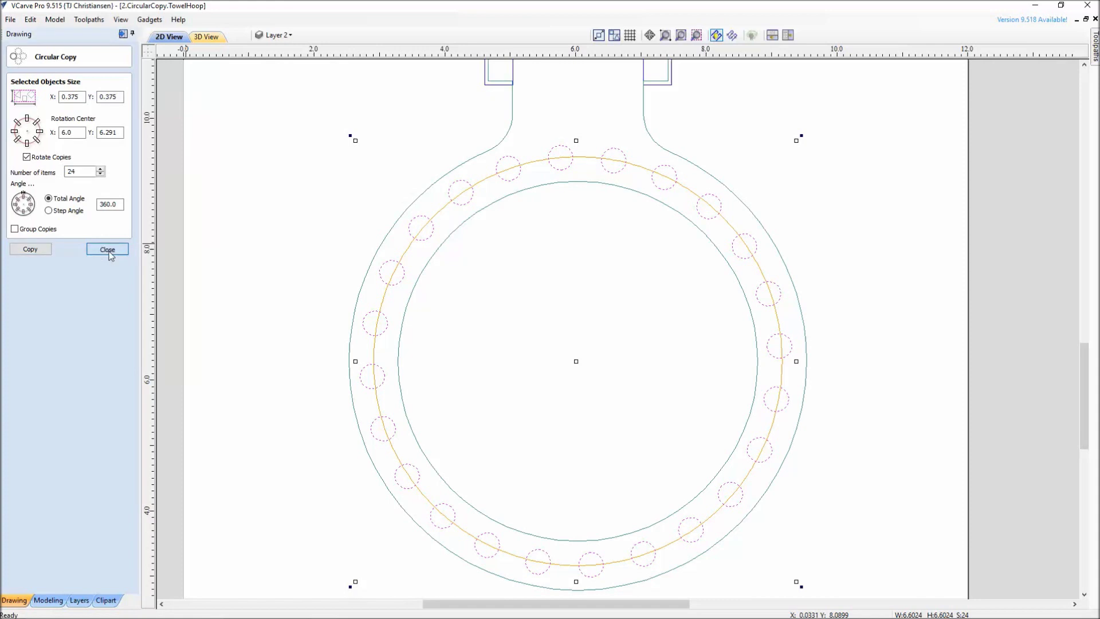
click(434, 368)
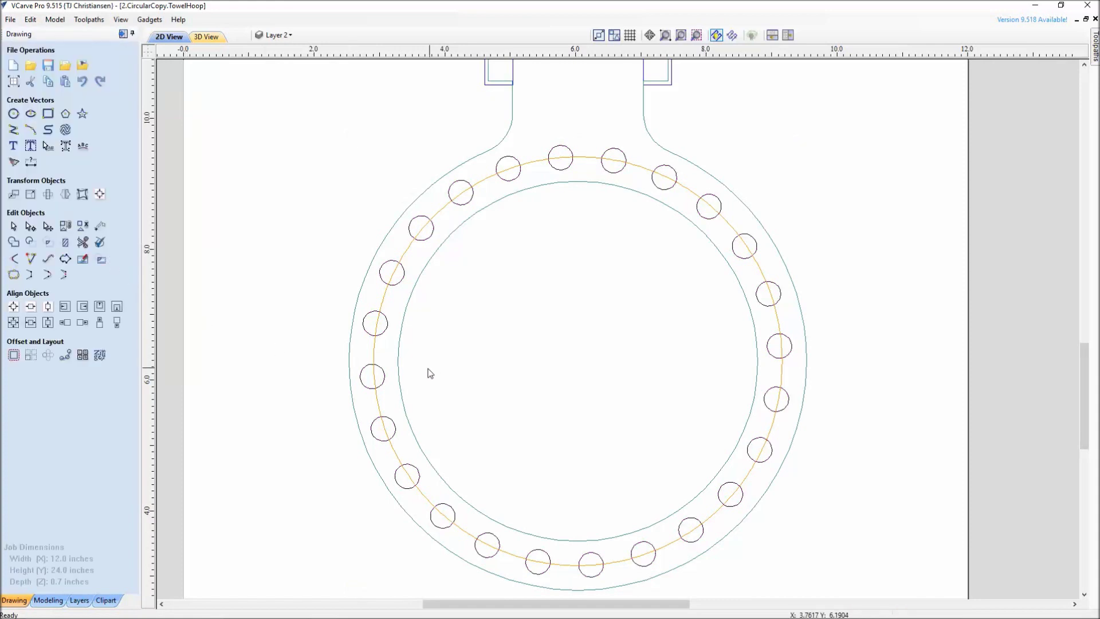
- Select the orange guide circle, then zoom out and pan to centre the parts
click(374, 348)
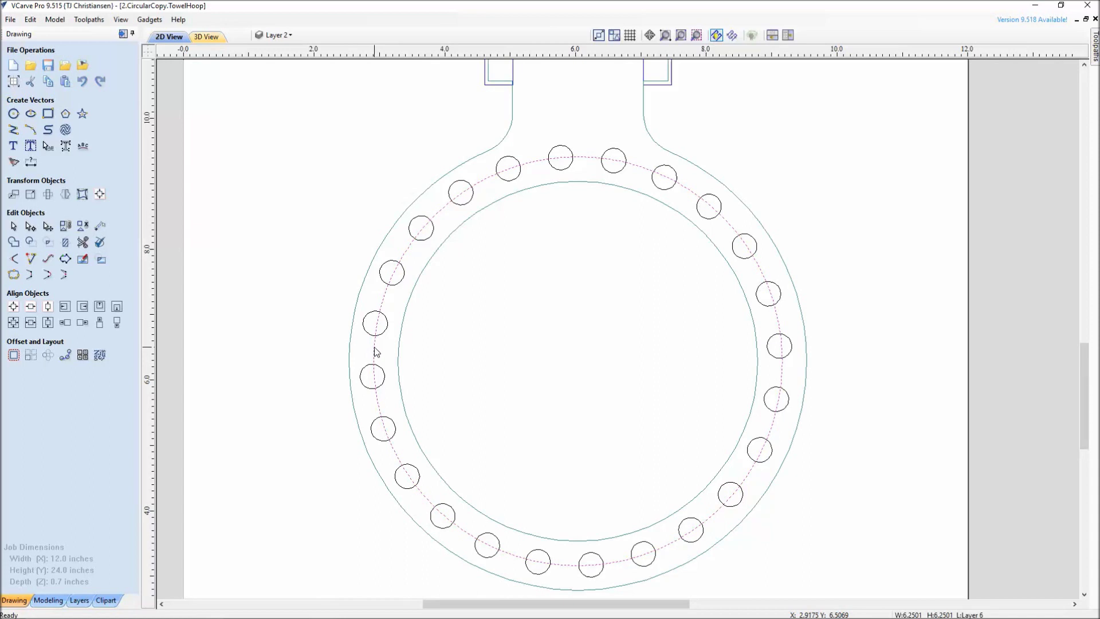
key(Escape)
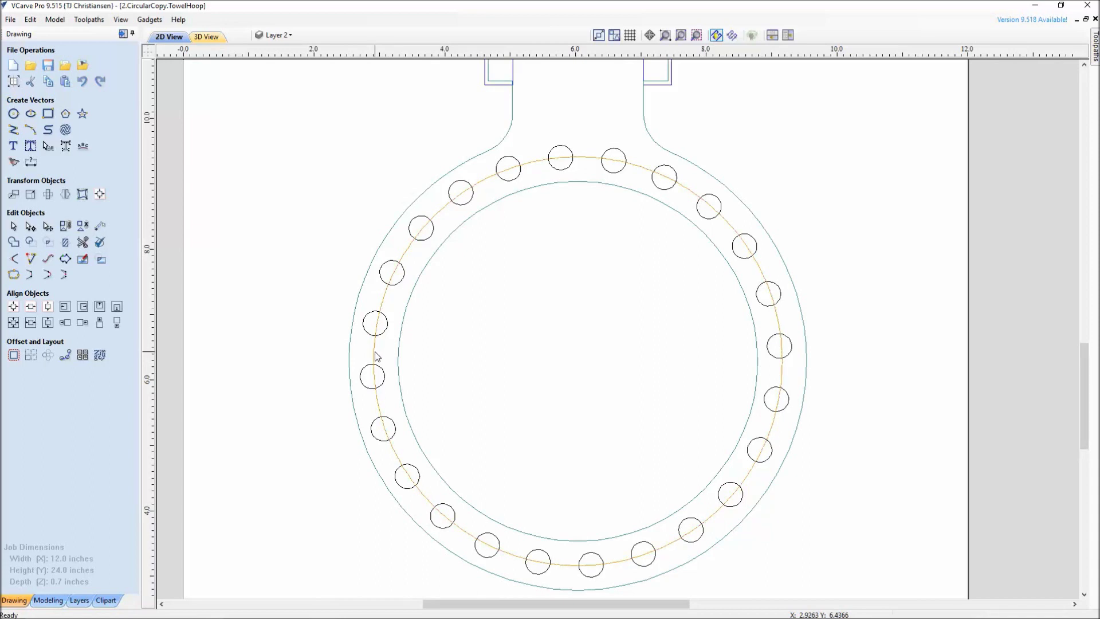
click(378, 357)
scroll(385, 351, down, 3)
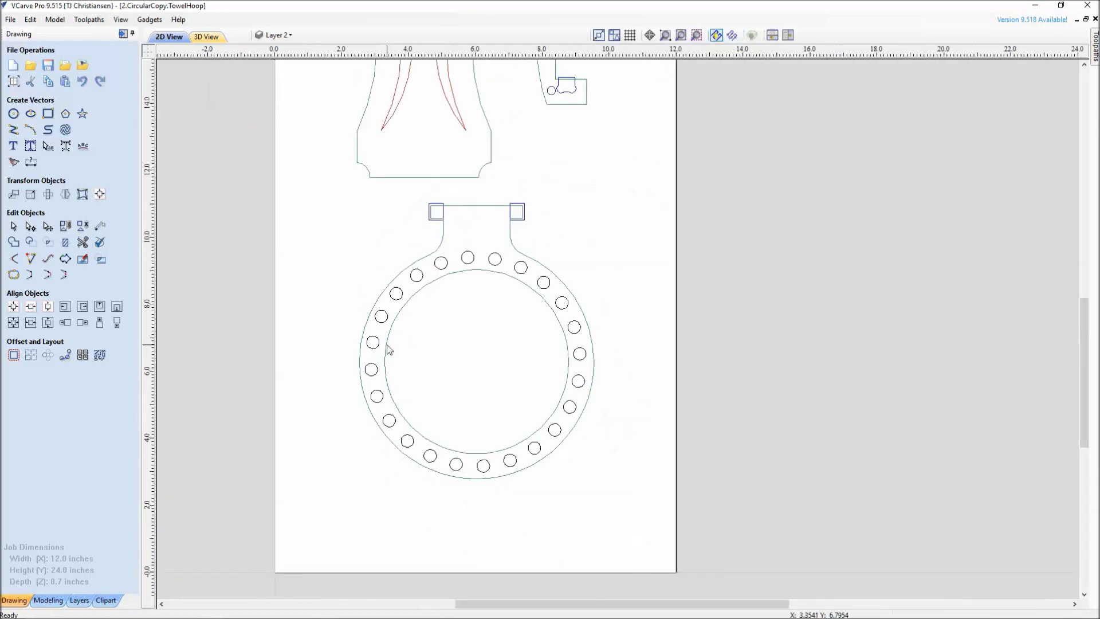
scroll(400, 423, down, 3)
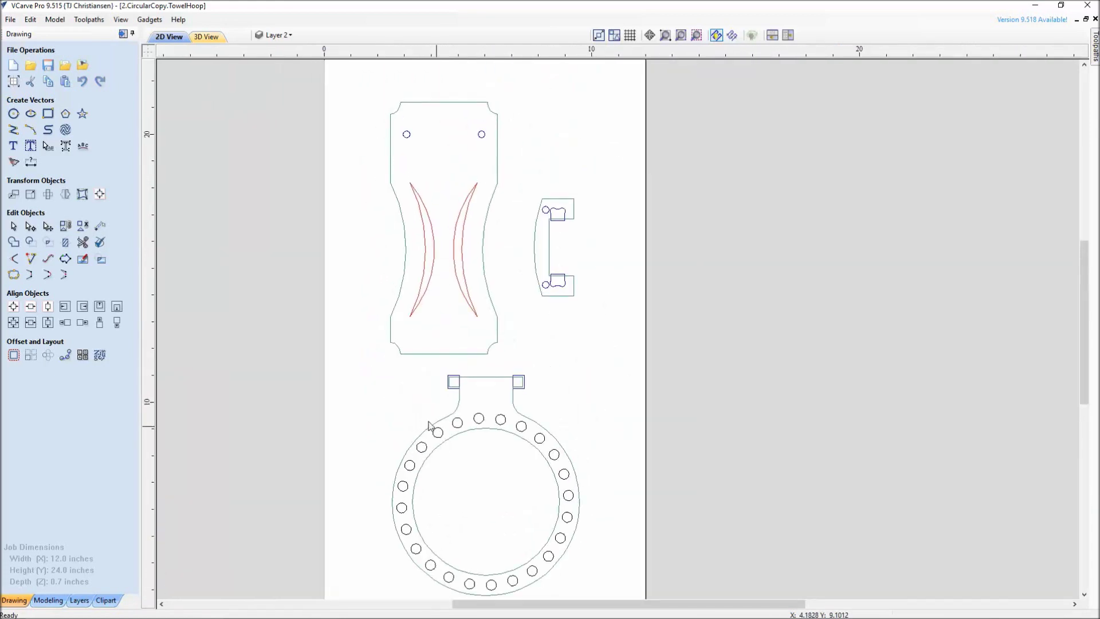
middle_drag(397, 401, 427, 335)
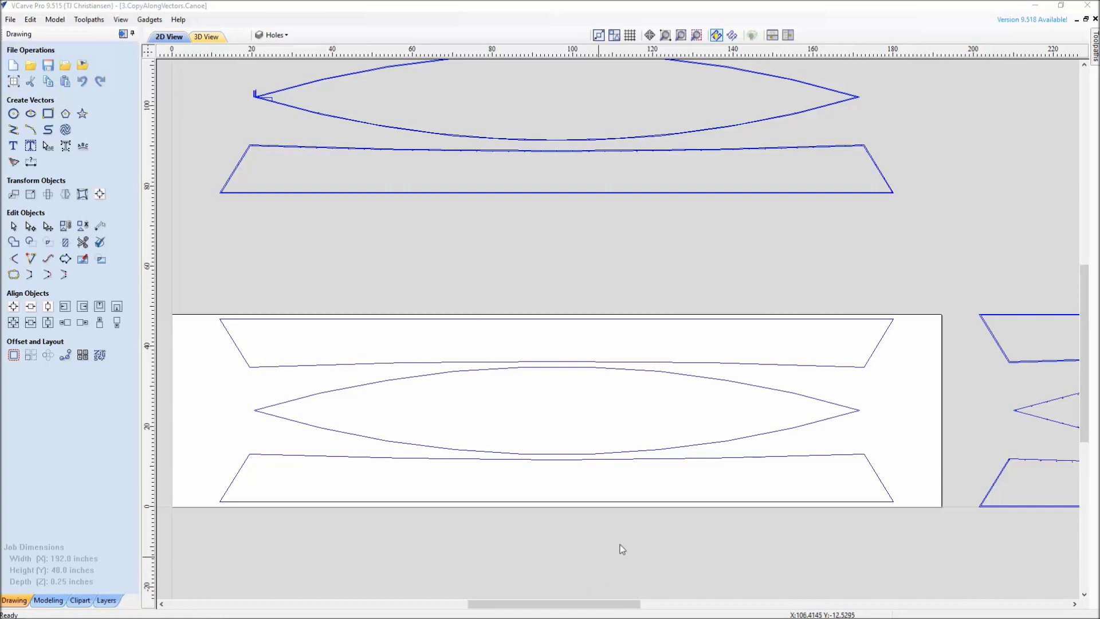
middle_drag(536, 456, 582, 457)
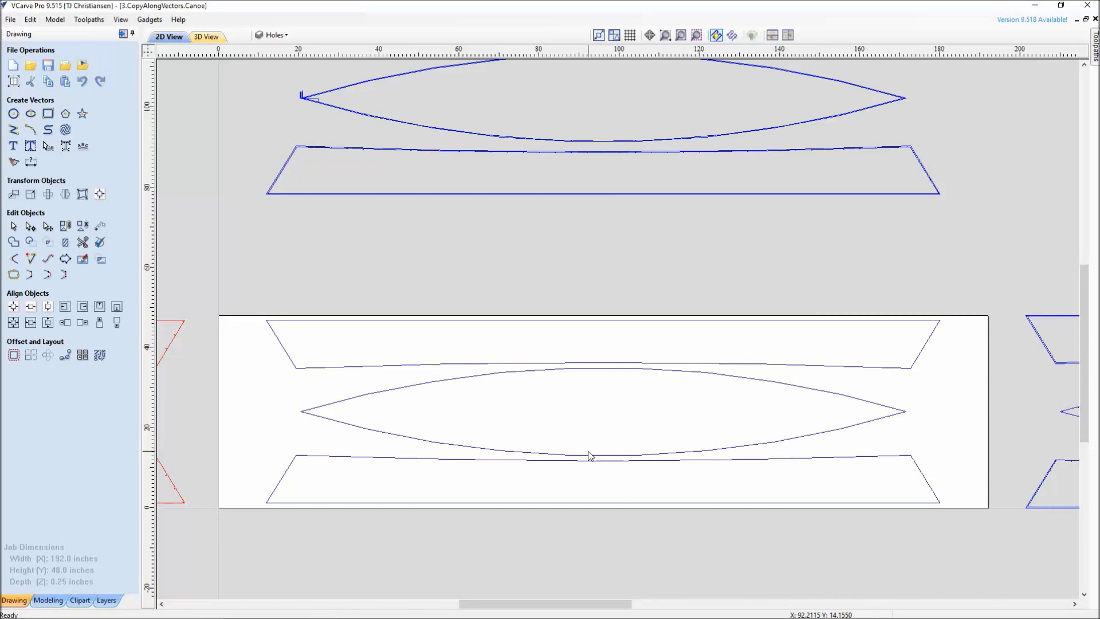
middle_drag(491, 462, 1042, 454)
scroll(509, 382, up, 4)
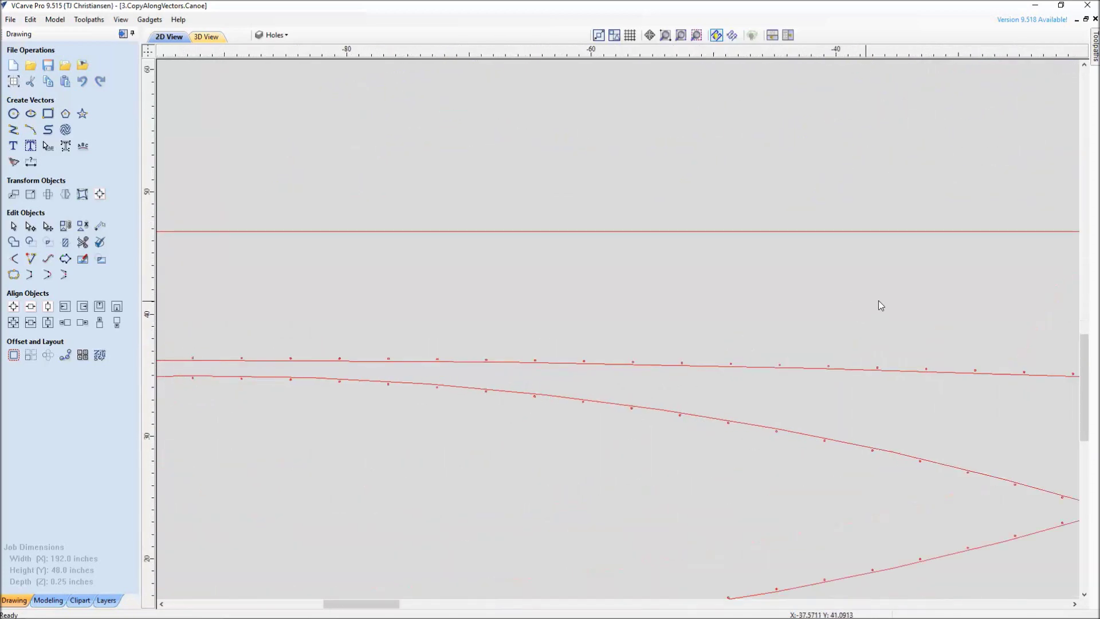
scroll(744, 298, up, 1)
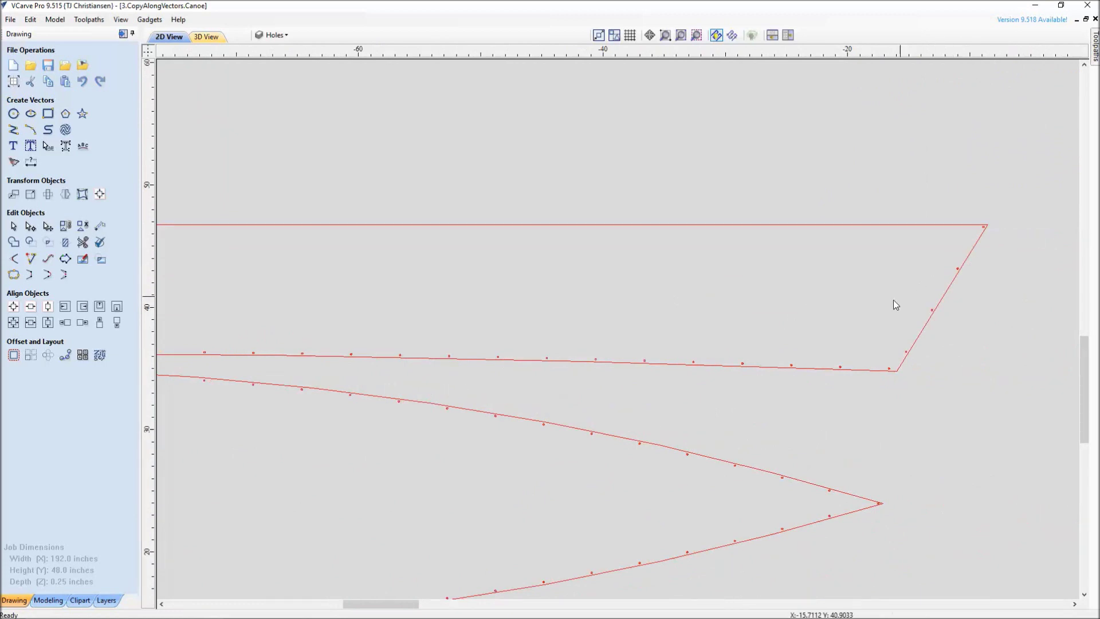
scroll(576, 327, up, 1)
middle_drag(592, 336, 736, 290)
scroll(655, 341, down, 3)
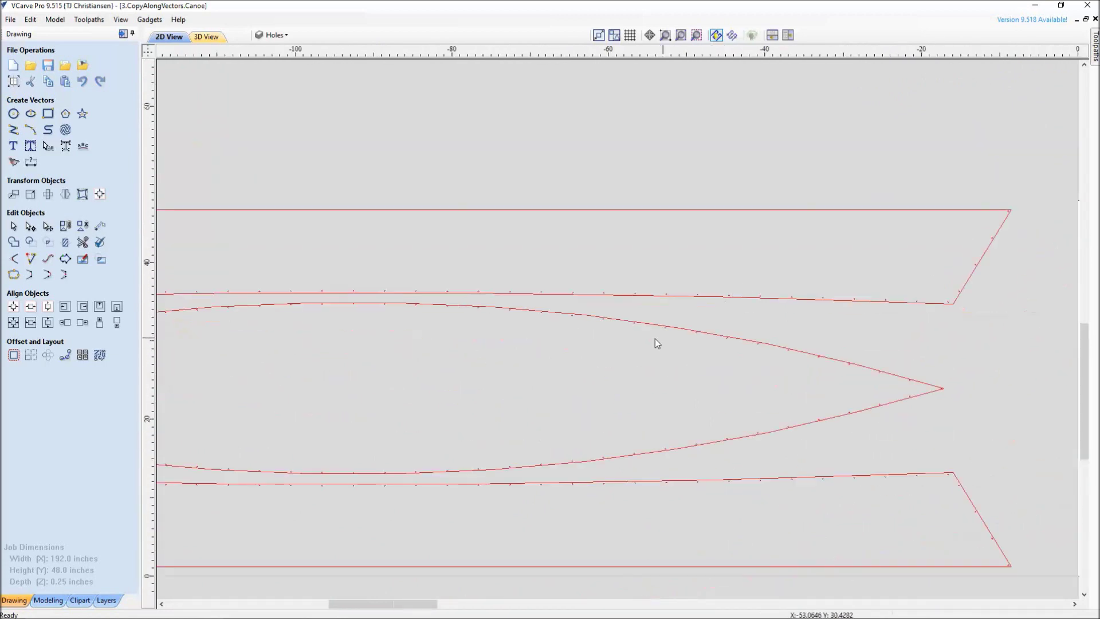
scroll(649, 326, down, 2)
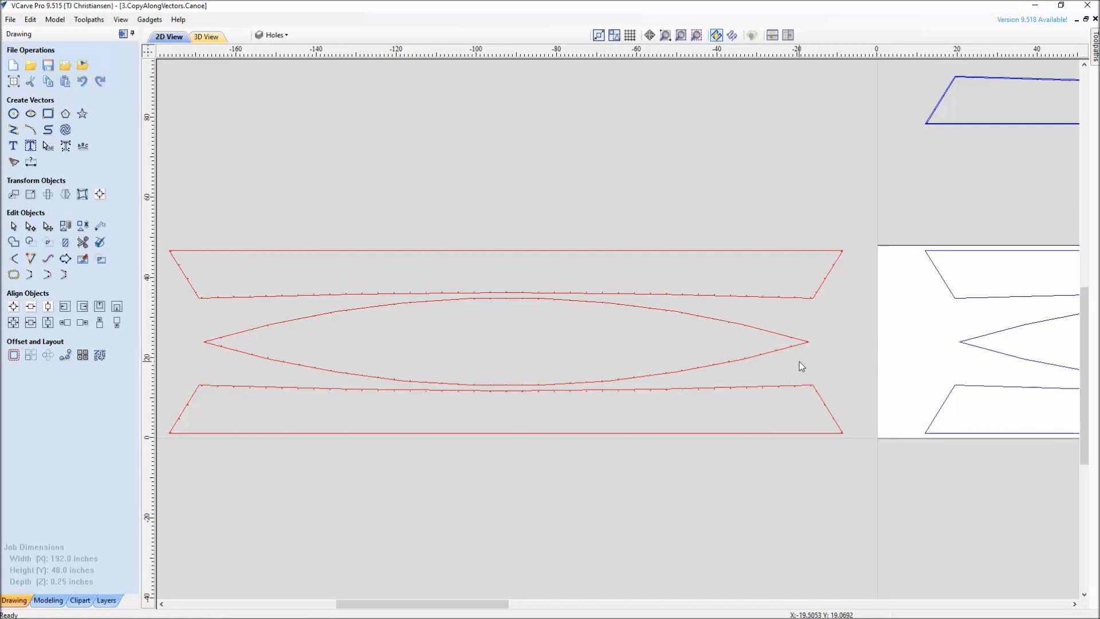
scroll(361, 350, up, 2)
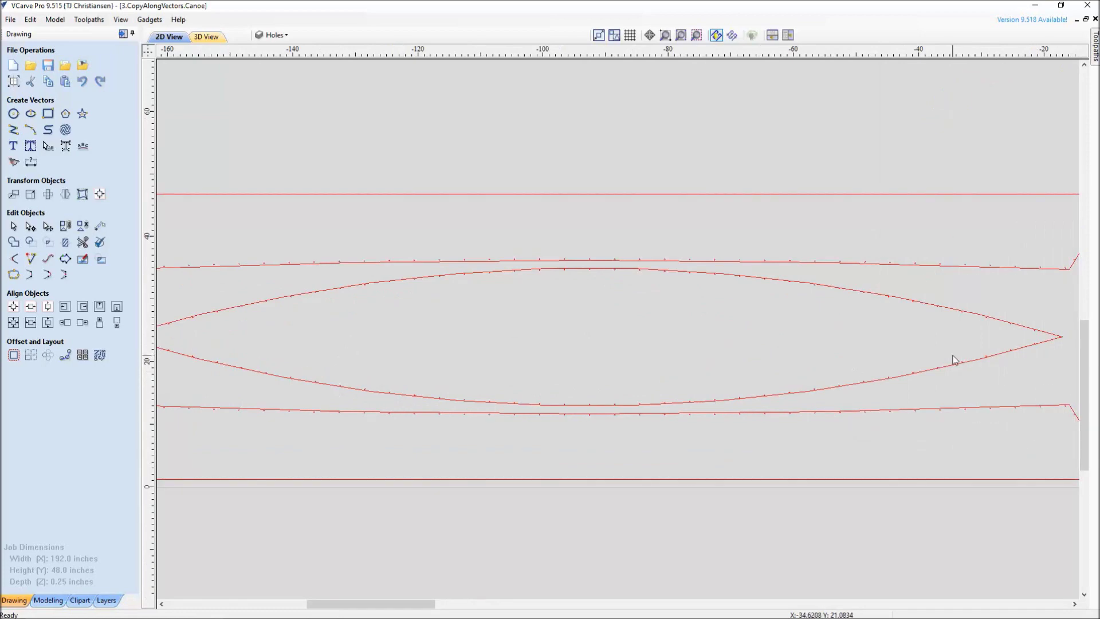
scroll(953, 359, down, 3)
scroll(972, 360, up, 2)
scroll(886, 371, down, 2)
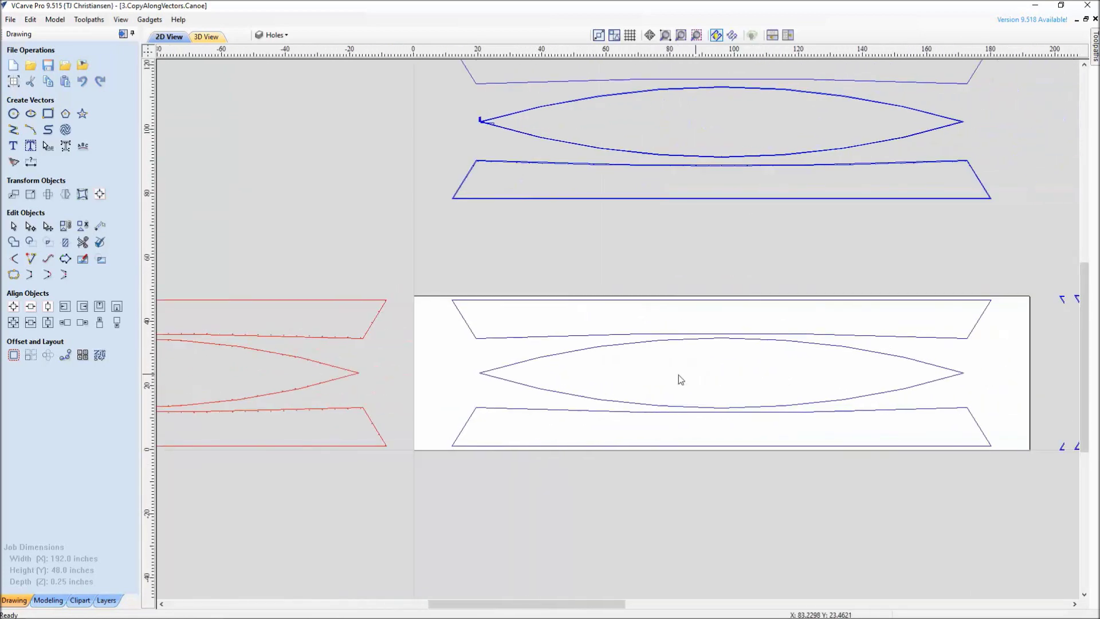
scroll(828, 400, up, 2)
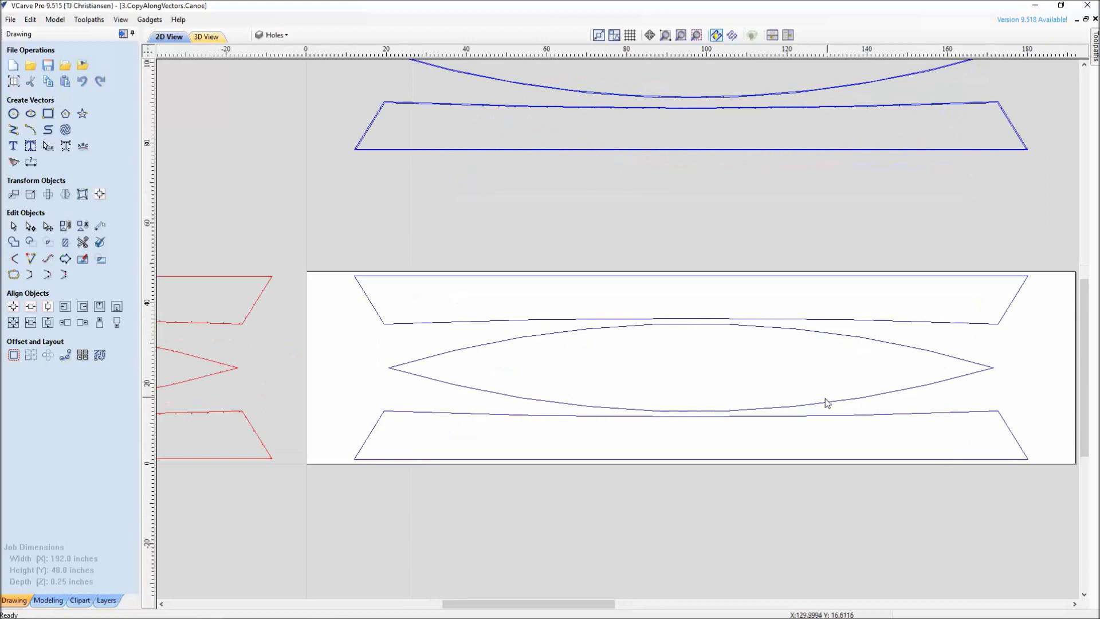
scroll(579, 351, up, 1)
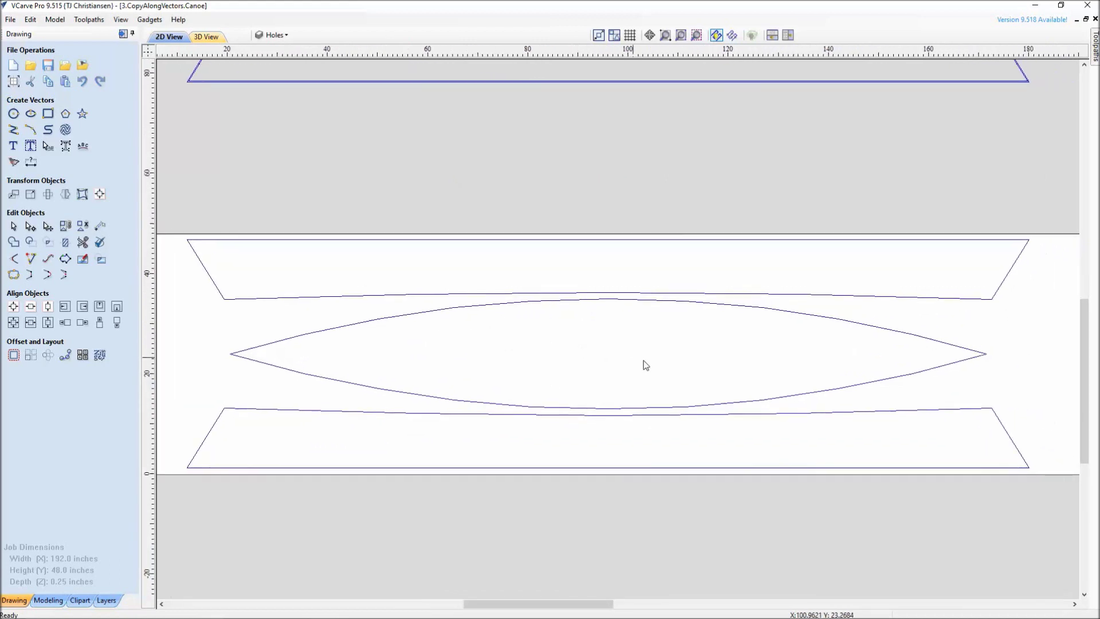
scroll(652, 362, up, 1)
scroll(653, 367, down, 1)
click(515, 304)
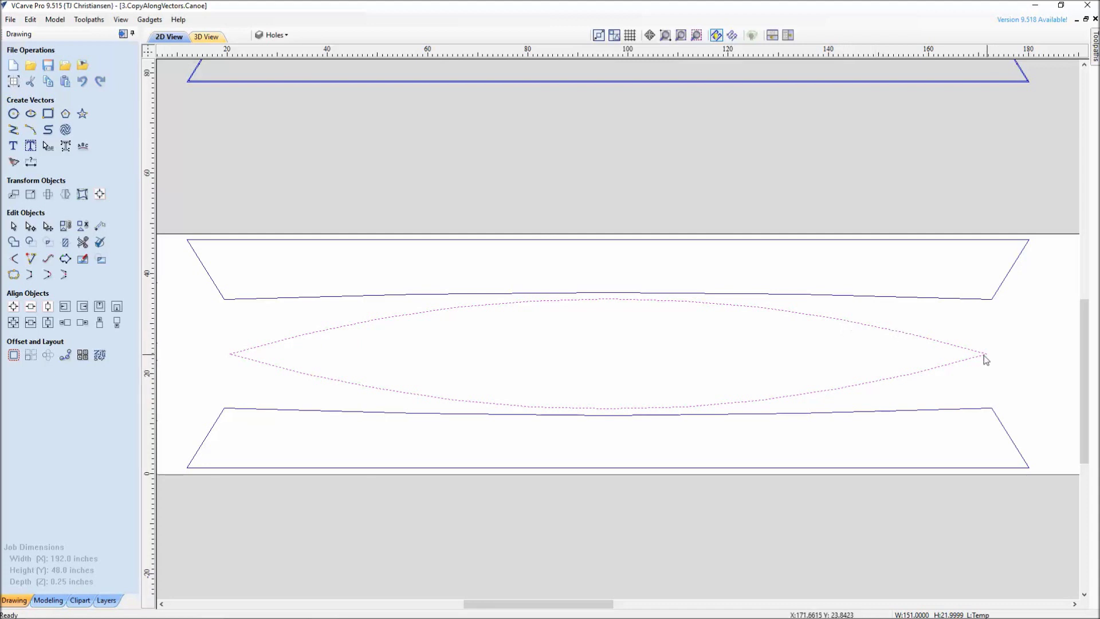
- Open Offset Vectors for the centre outline, showing Inwards / Left at 0.2 inches
scroll(208, 302, up, 2)
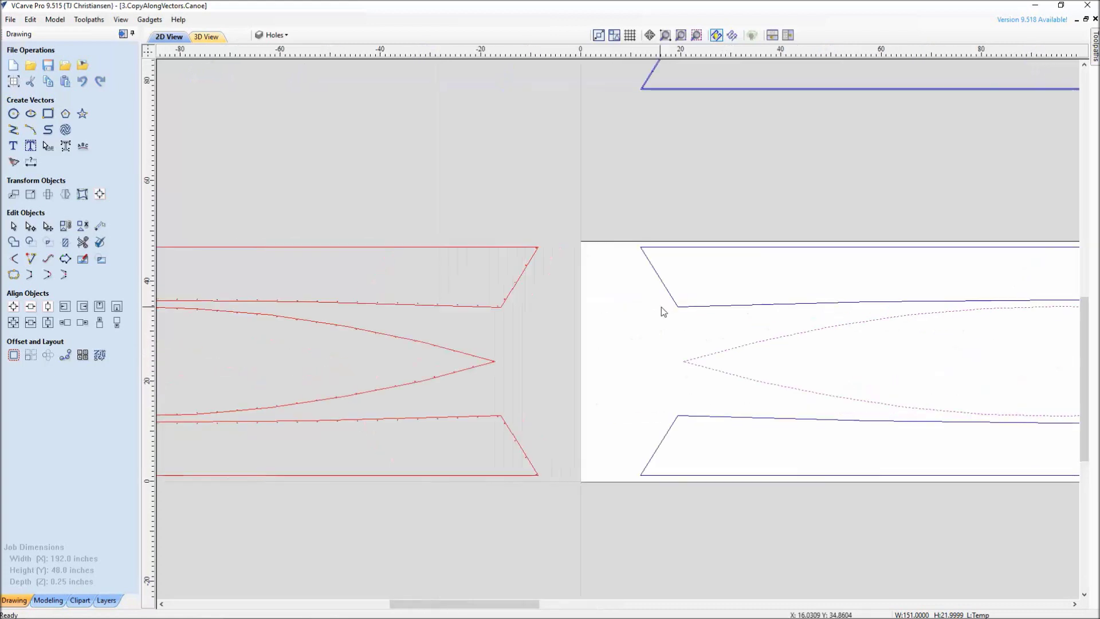
scroll(454, 368, up, 3)
scroll(490, 332, up, 2)
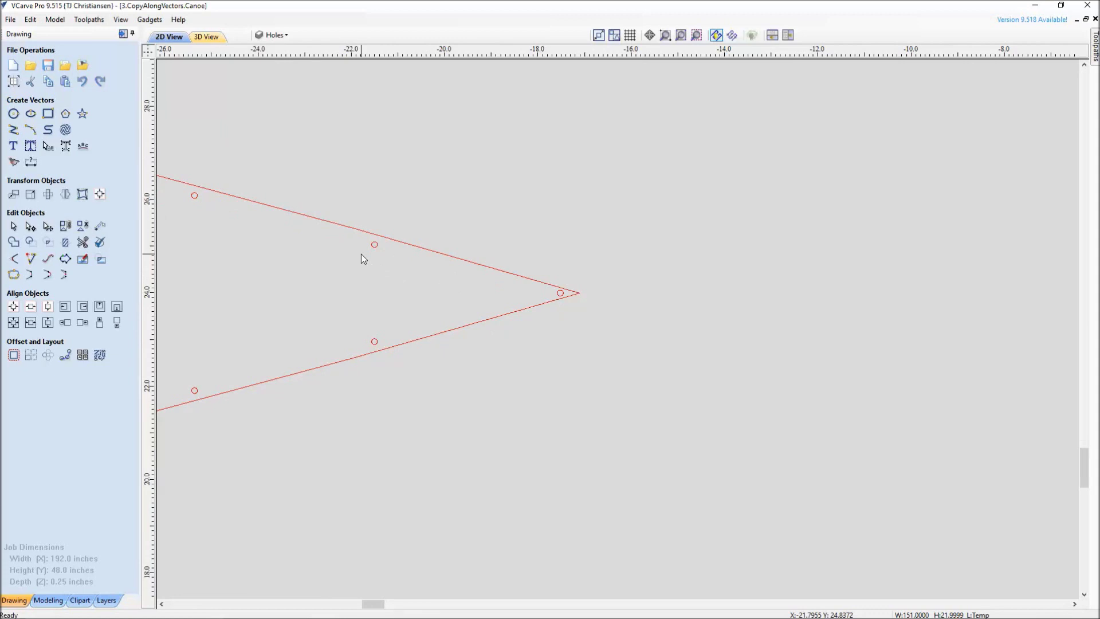
scroll(404, 263, down, 5)
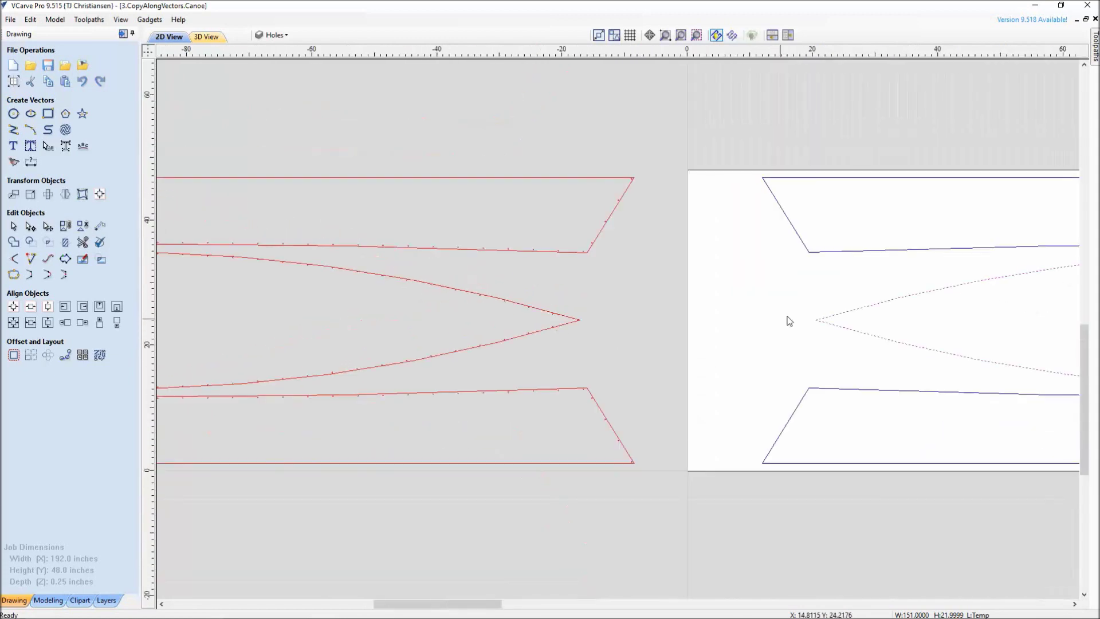
scroll(334, 337, down, 3)
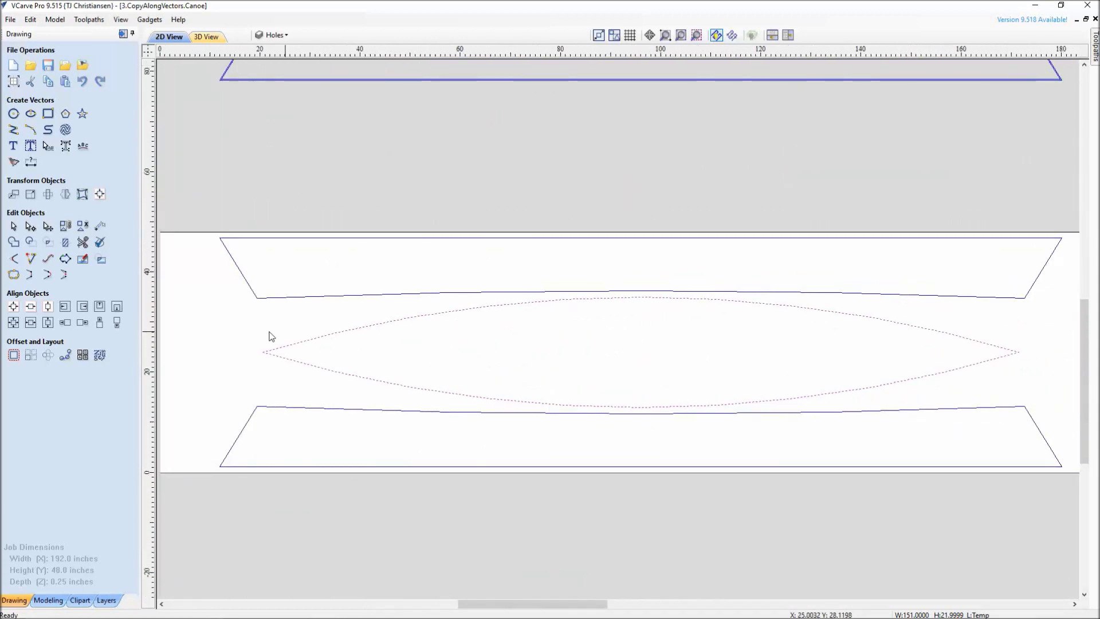
click(31, 356)
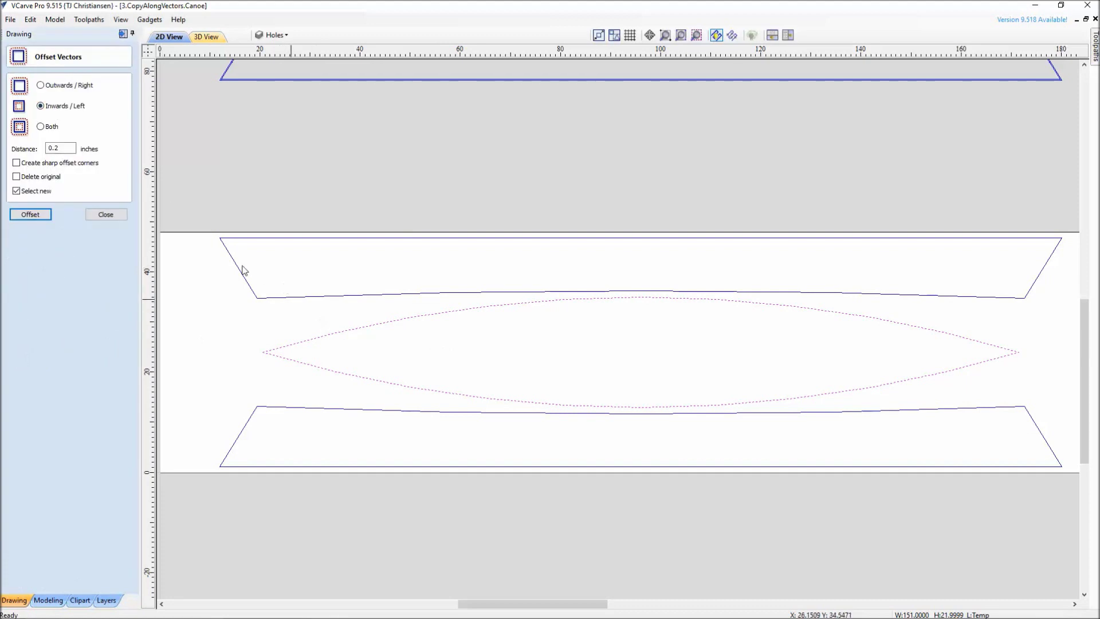
- Offset the canoe's centre outline 0.25 inch inwards and close the Offset Vectors form
click(61, 148)
click(30, 215)
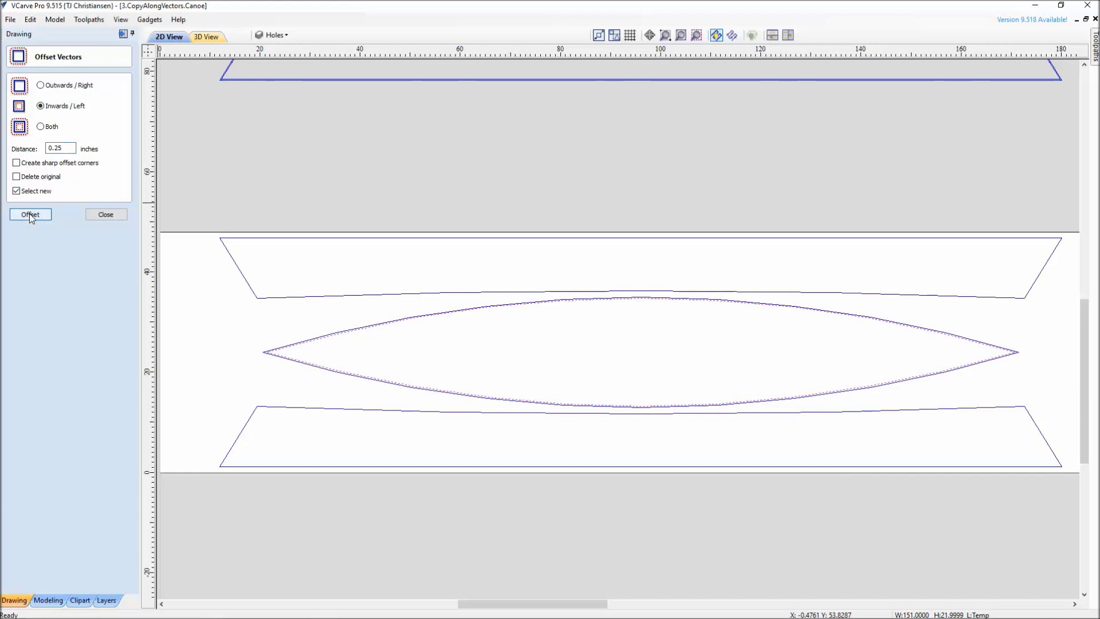
scroll(312, 350, up, 5)
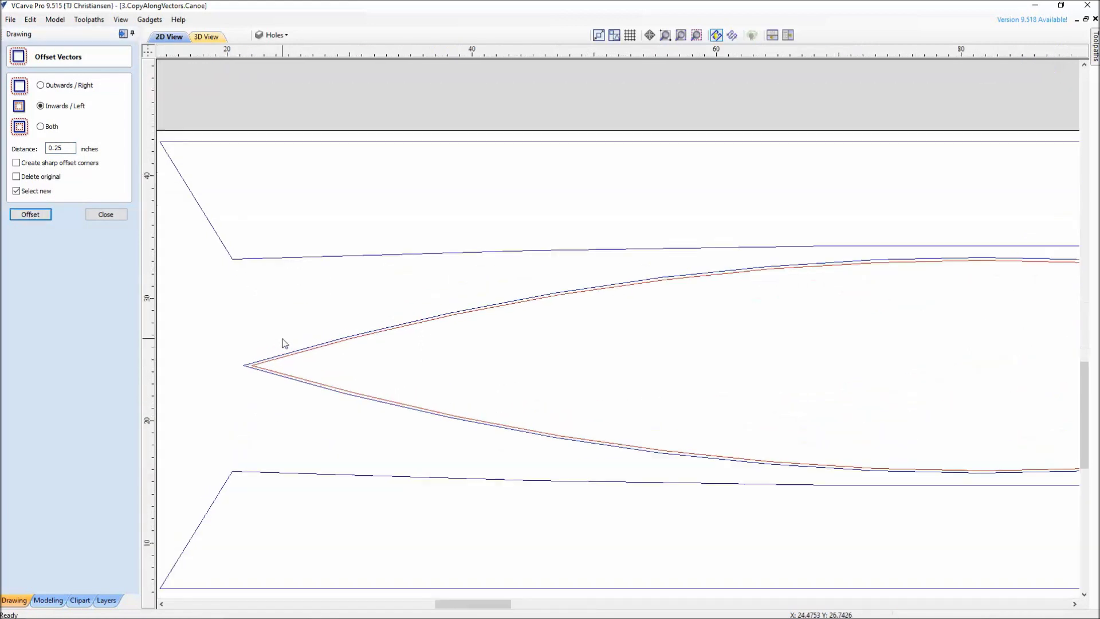
scroll(233, 381, up, 3)
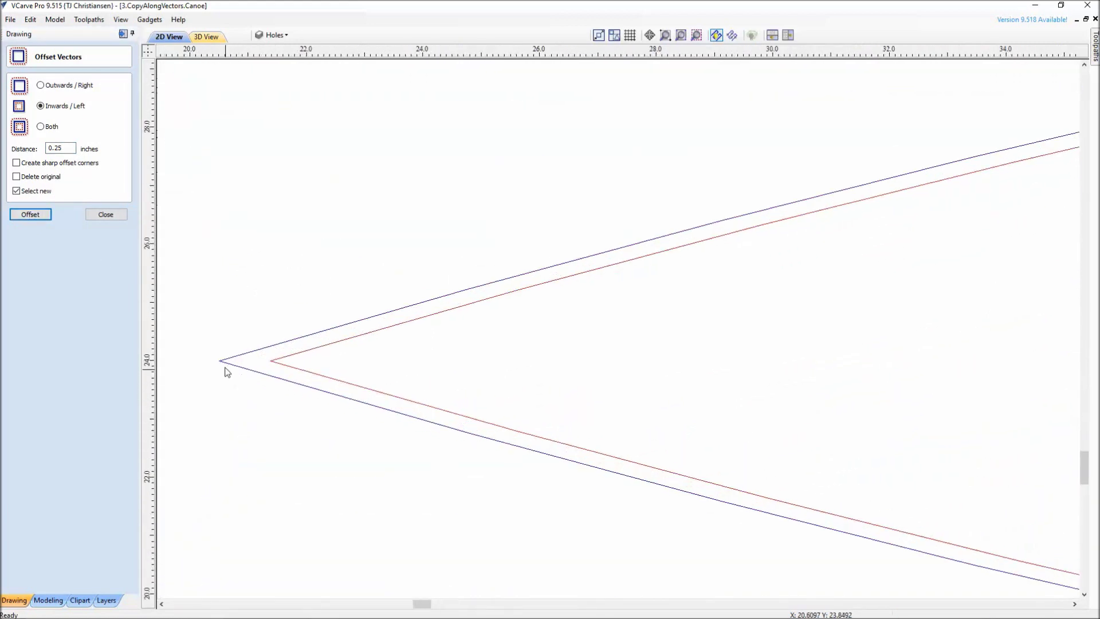
click(106, 215)
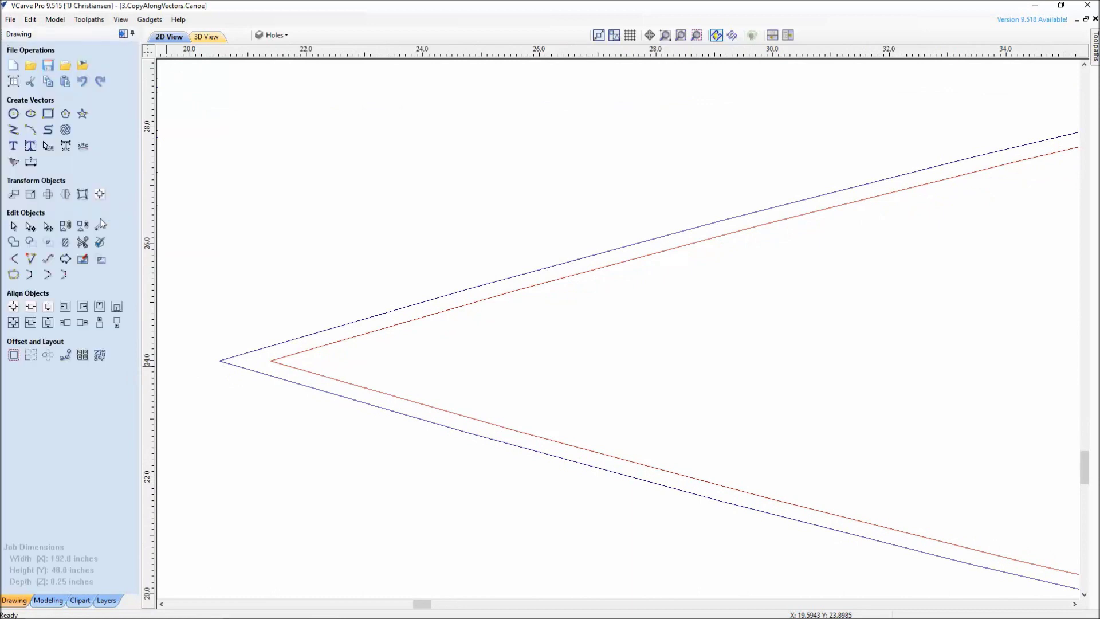
- Draw a 0.125-inch diameter circle on the left tip of the inset offset outline
click(14, 114)
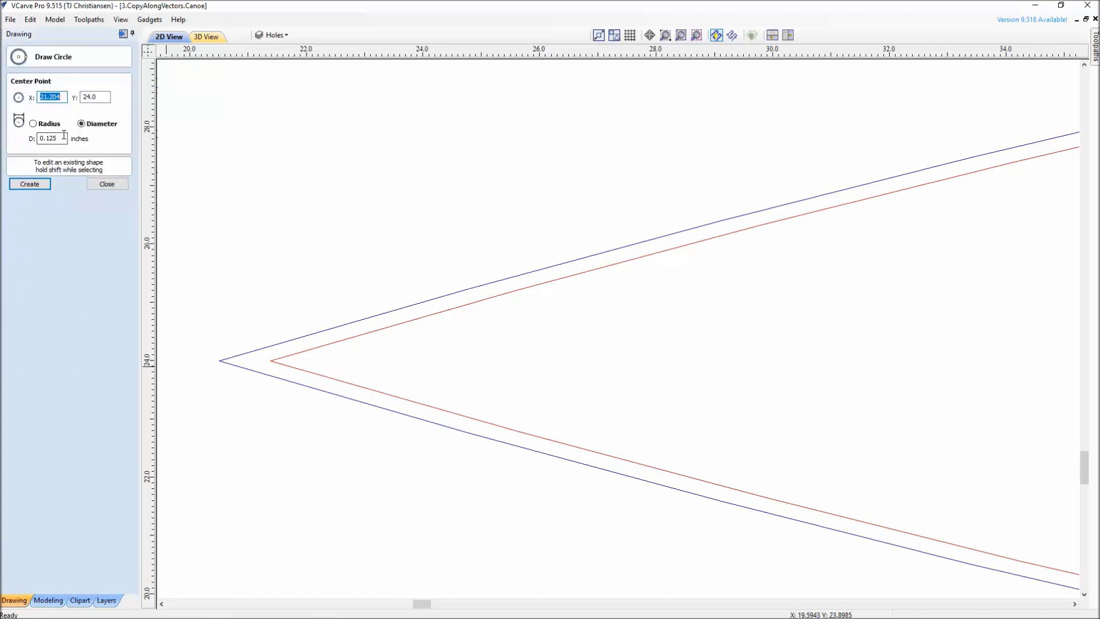
click(270, 360)
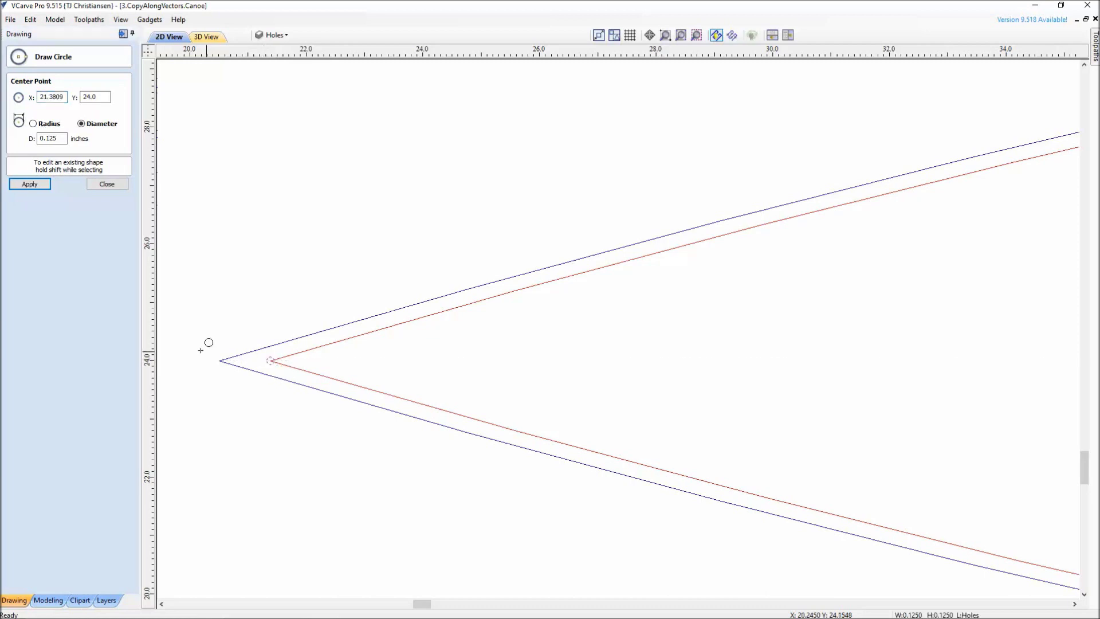
click(104, 184)
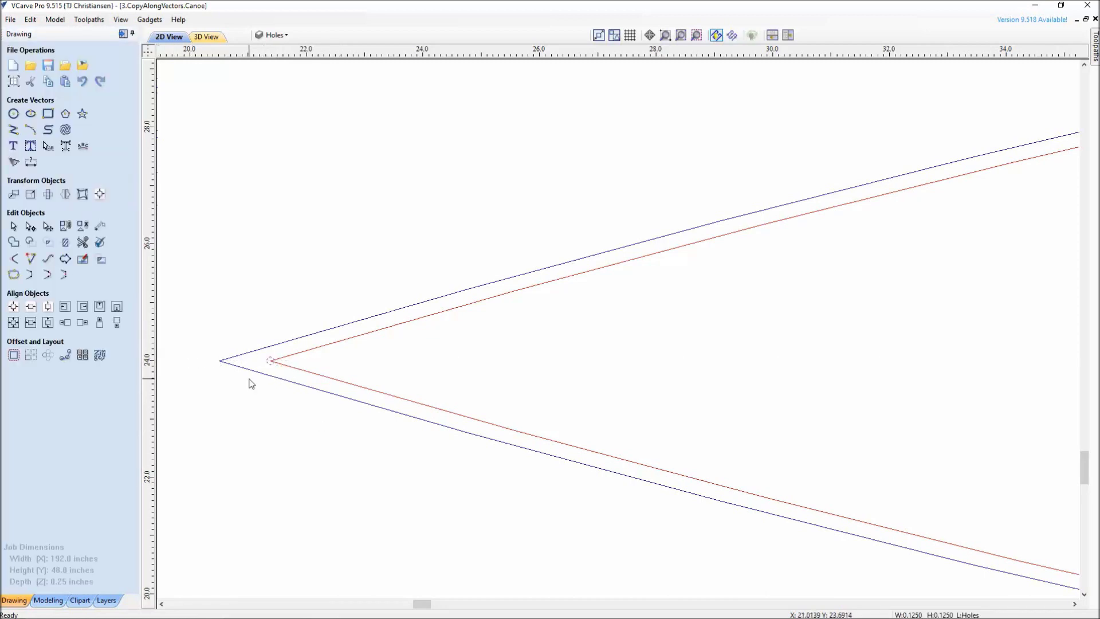
scroll(261, 367, up, 4)
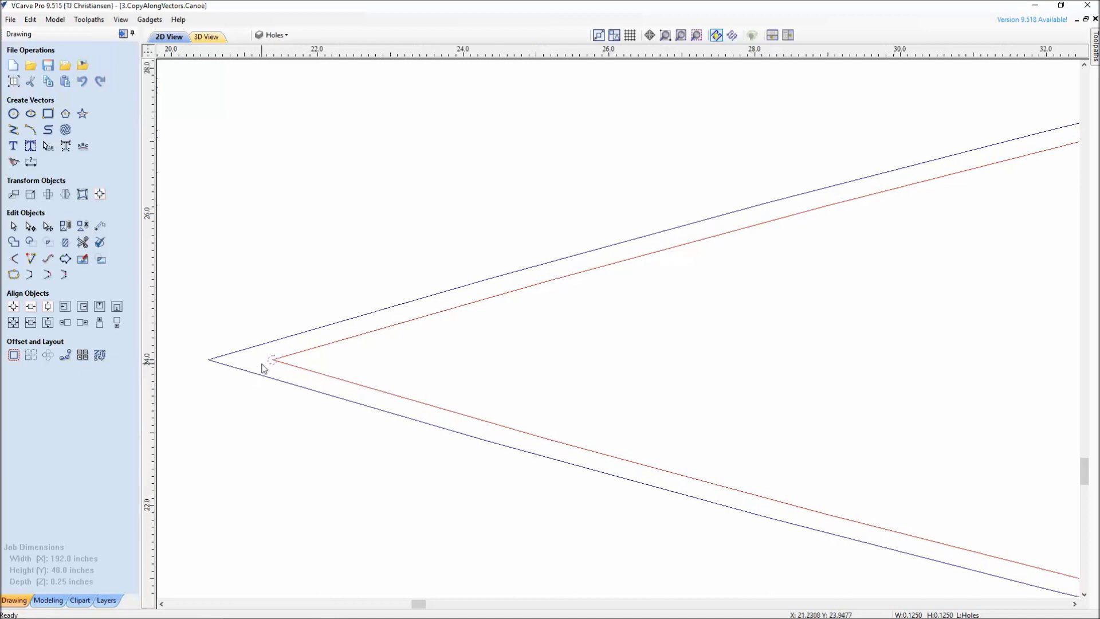
scroll(263, 368, down, 5)
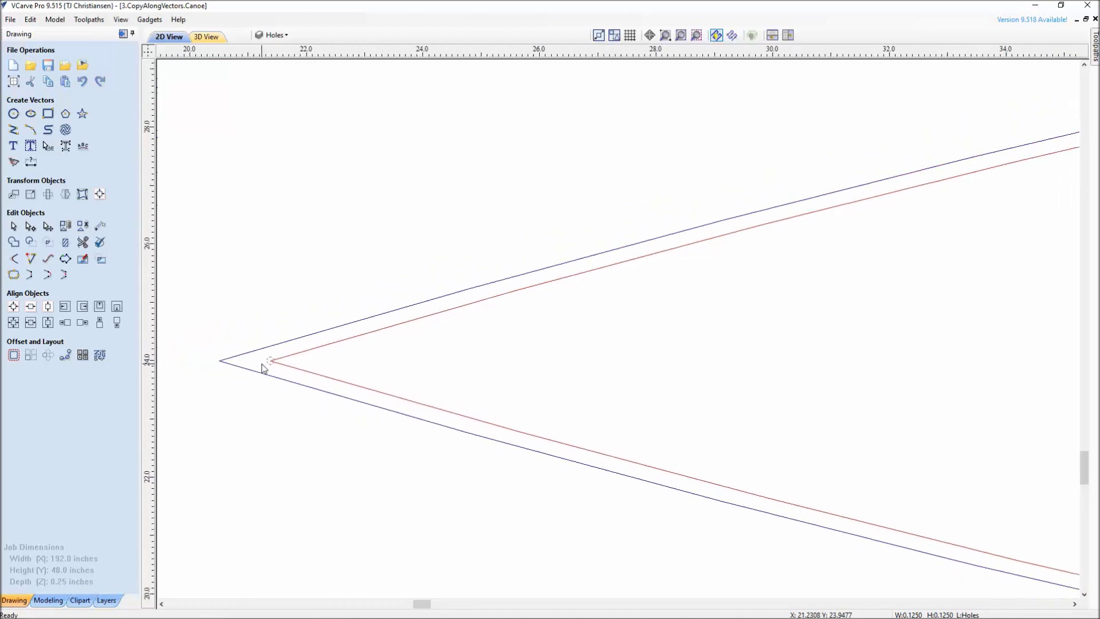
scroll(326, 364, down, 2)
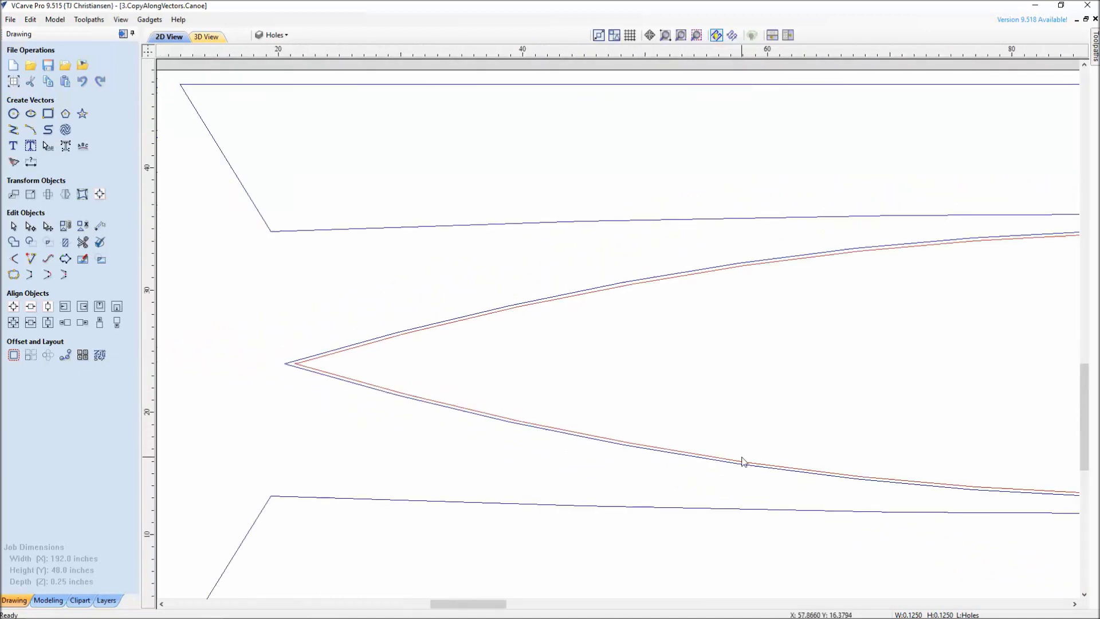
scroll(276, 358, up, 2)
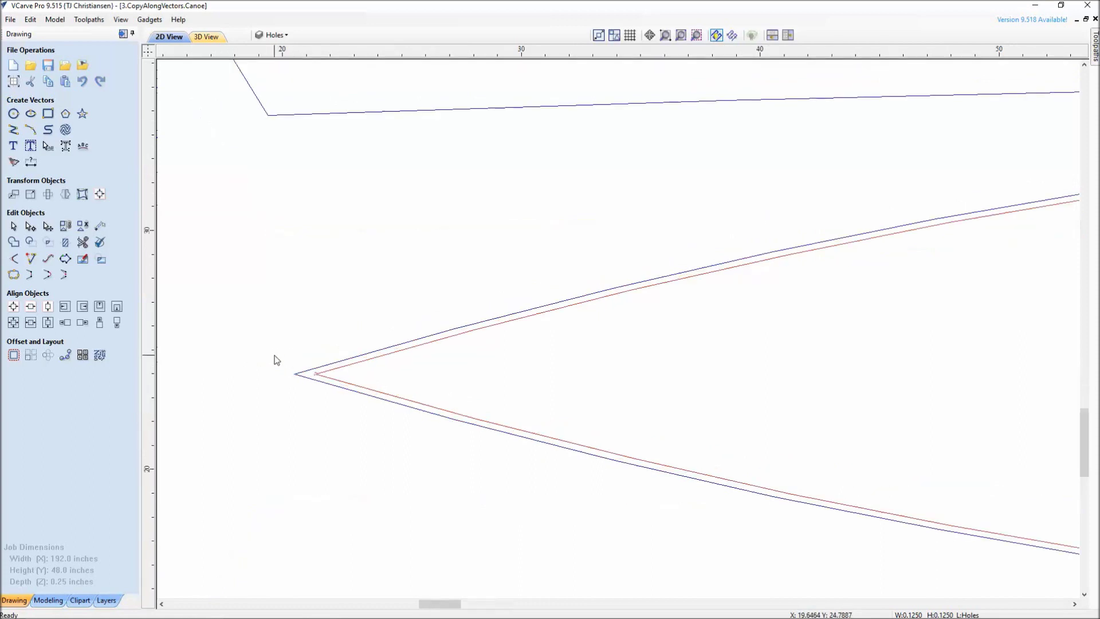
click(65, 355)
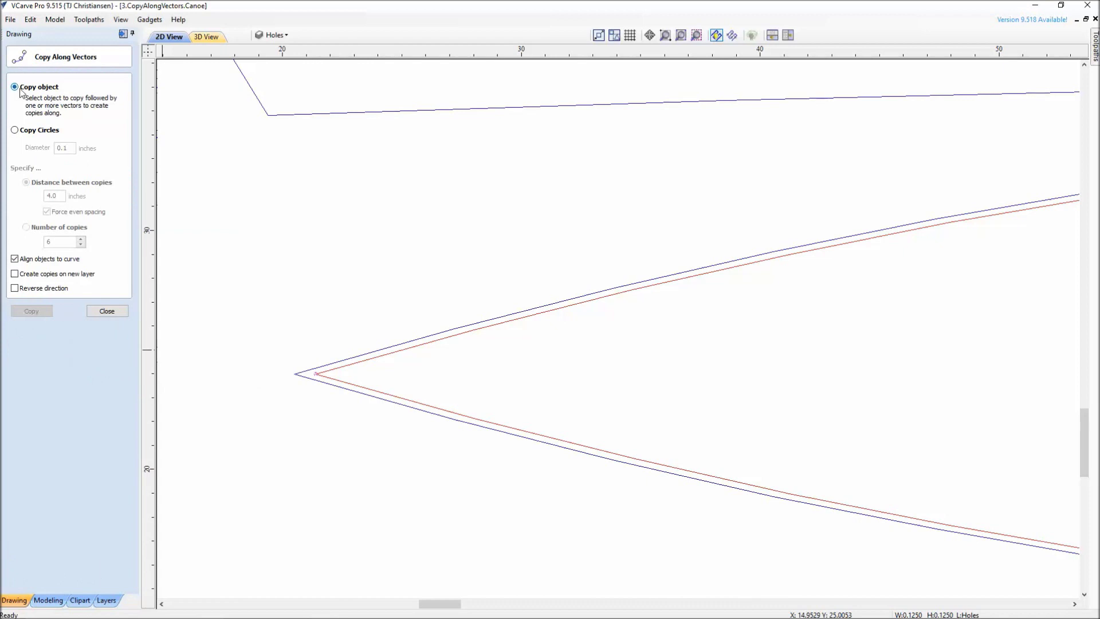
- Keep Copy Along Vectors set to copy the selected object, then zoom in on the tip
click(15, 130)
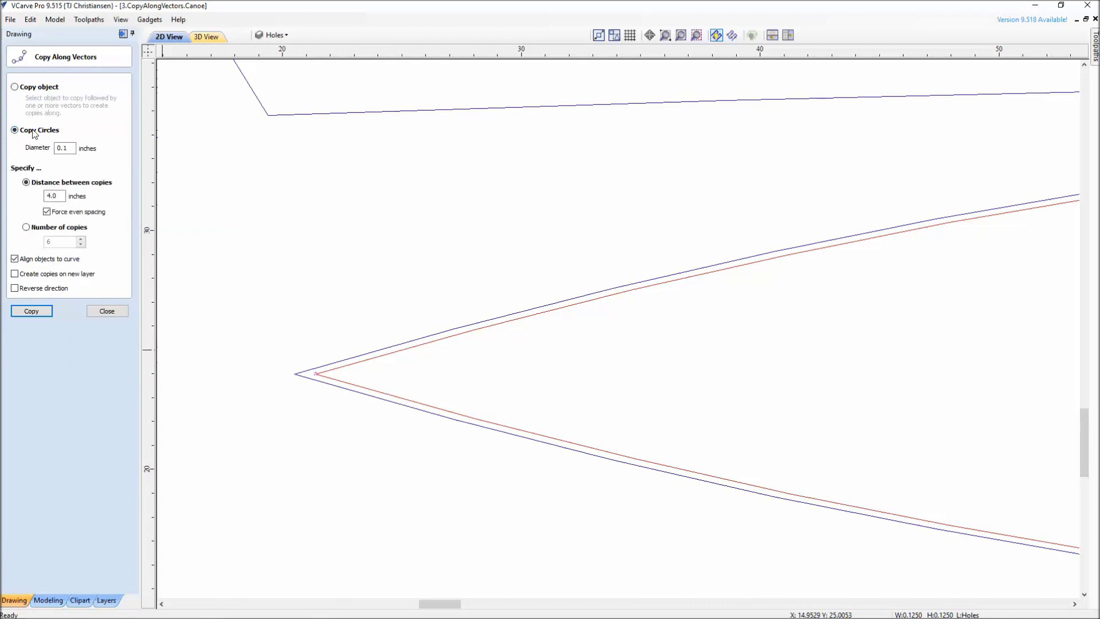
click(15, 87)
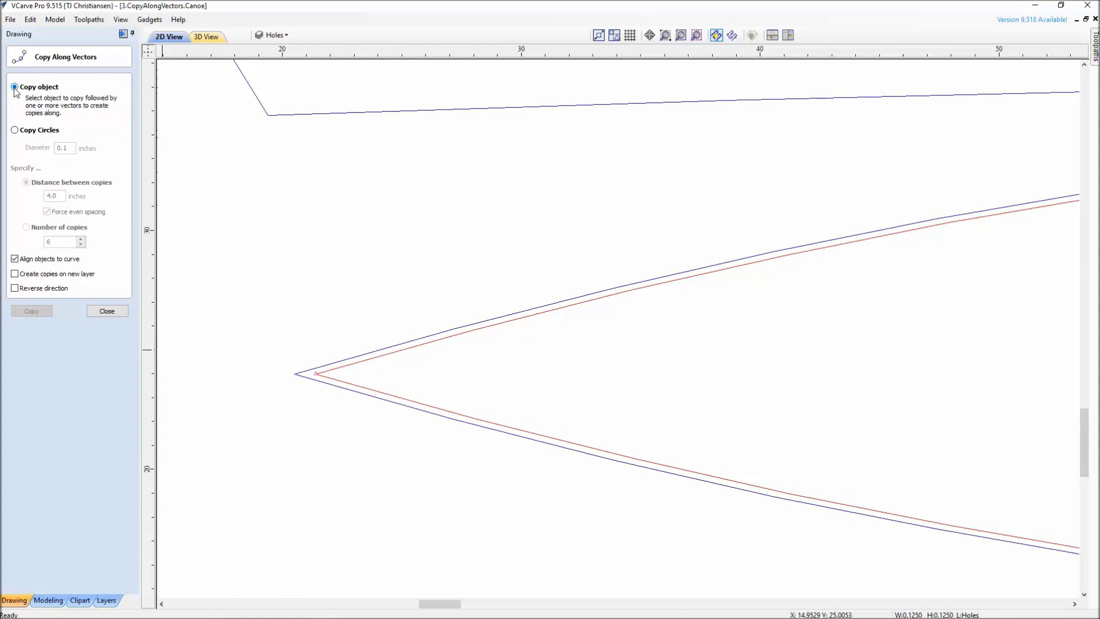
scroll(326, 383, up, 2)
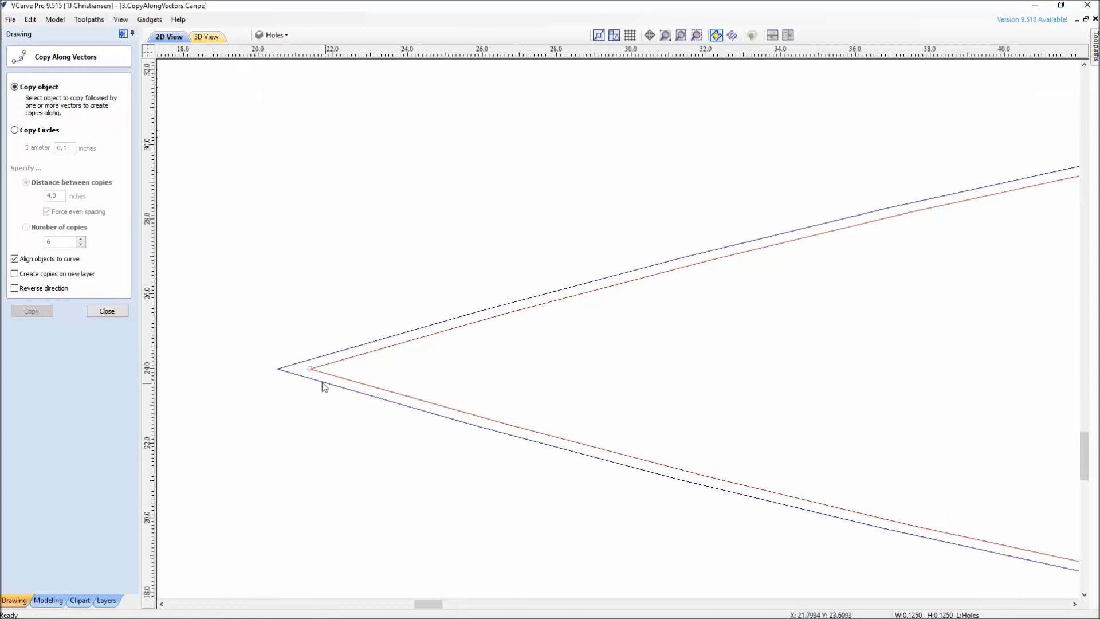
scroll(322, 382, up, 3)
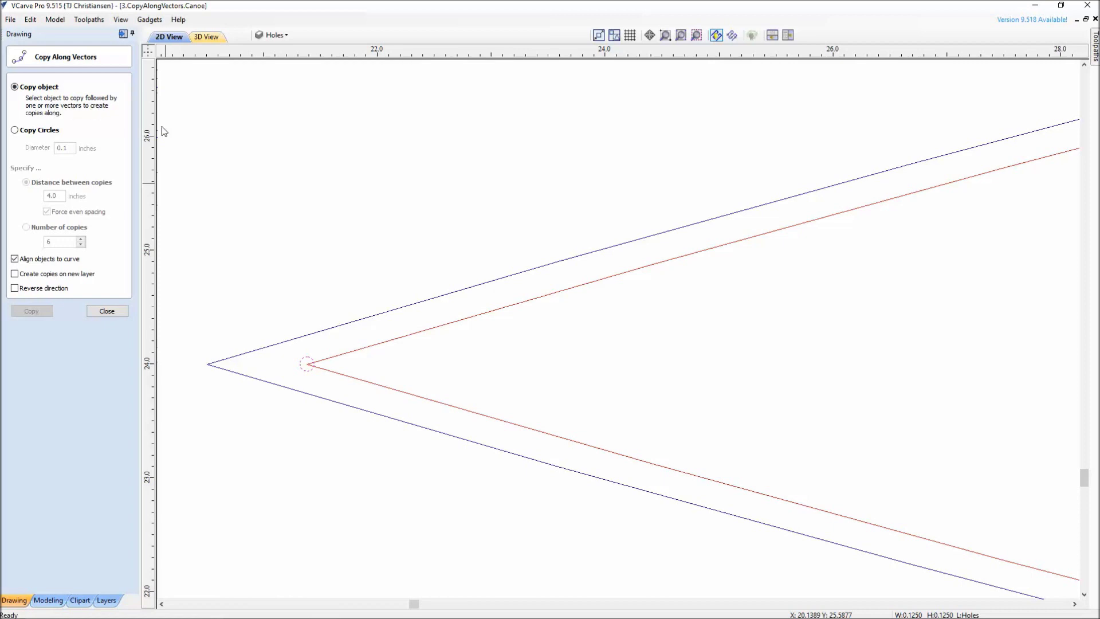
scroll(537, 388, down, 5)
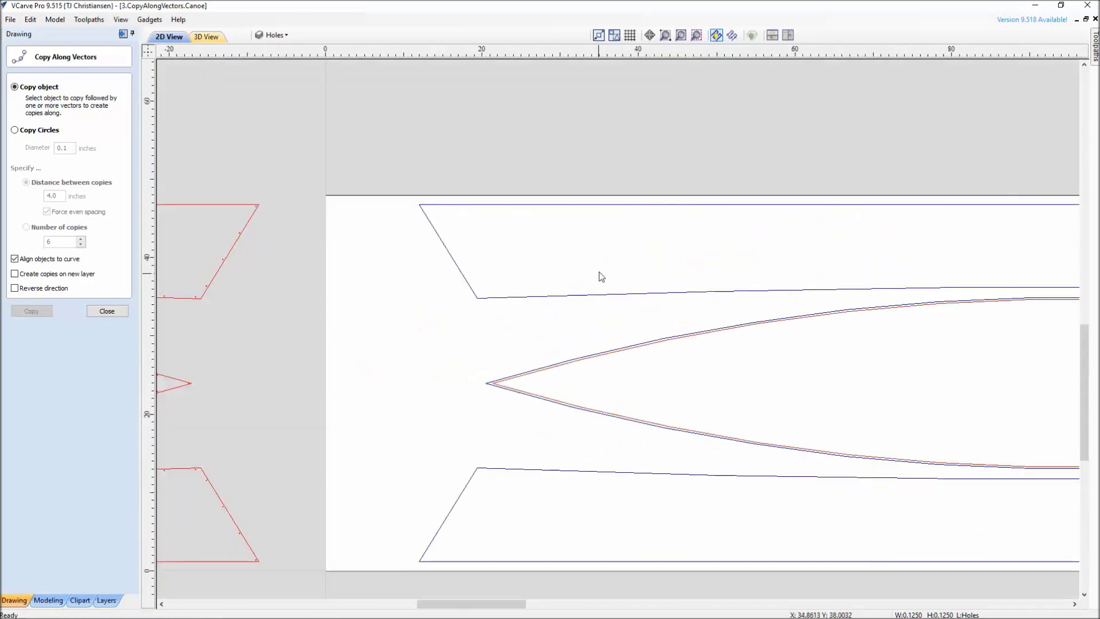
scroll(521, 383, up, 2)
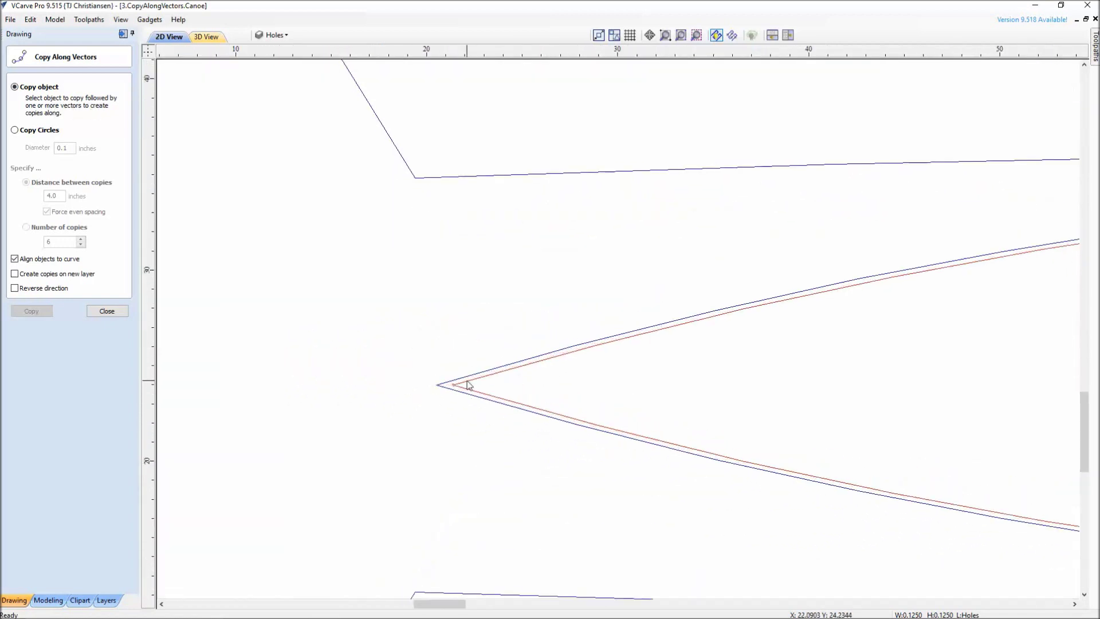
scroll(453, 385, up, 4)
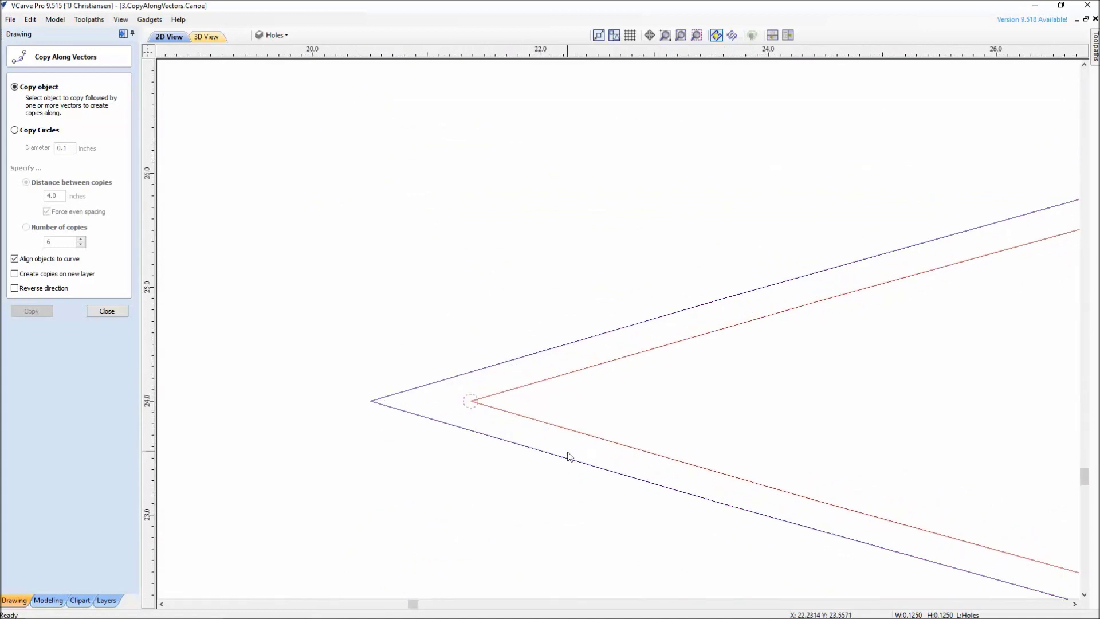
- Add the inset vector to the selection and set the distance between copies to 5 inches
middle_drag(572, 437, 469, 407)
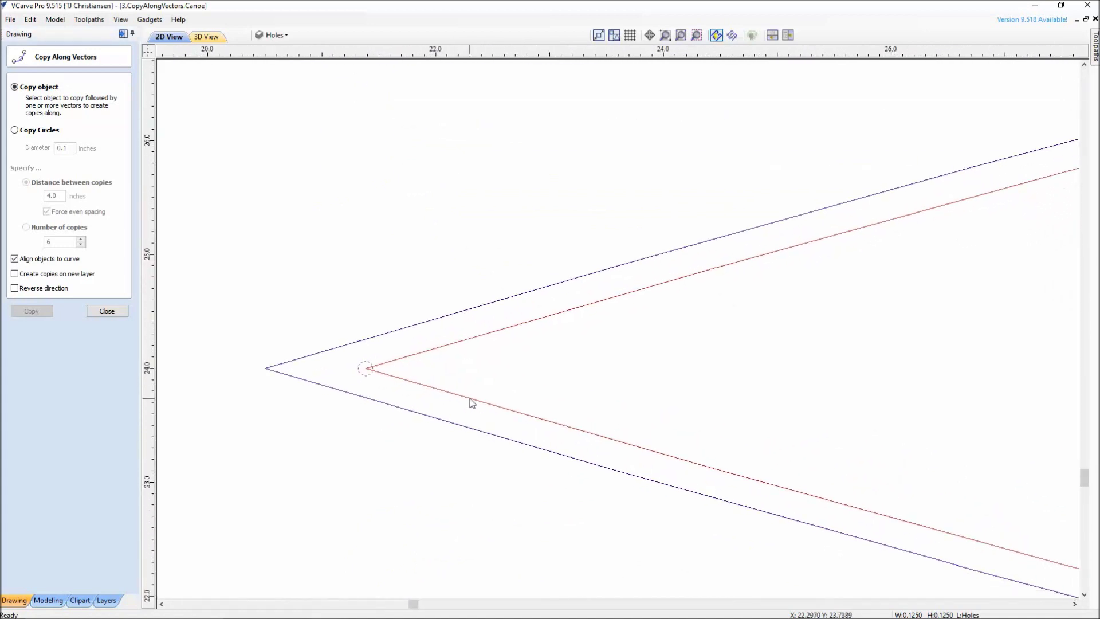
shift+click(434, 348)
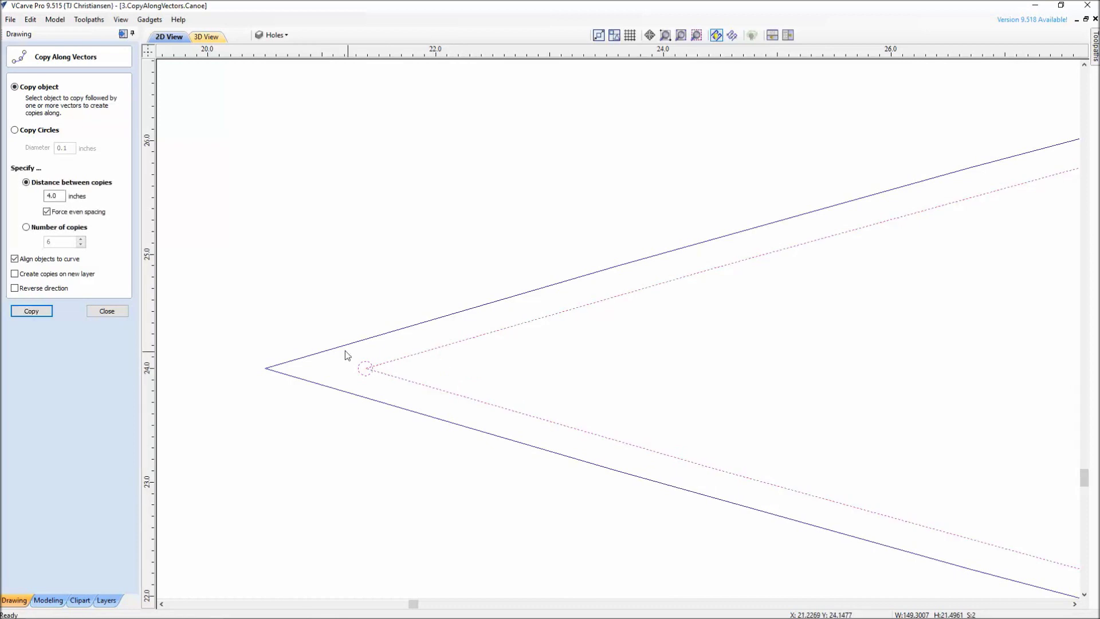
click(26, 227)
click(53, 241)
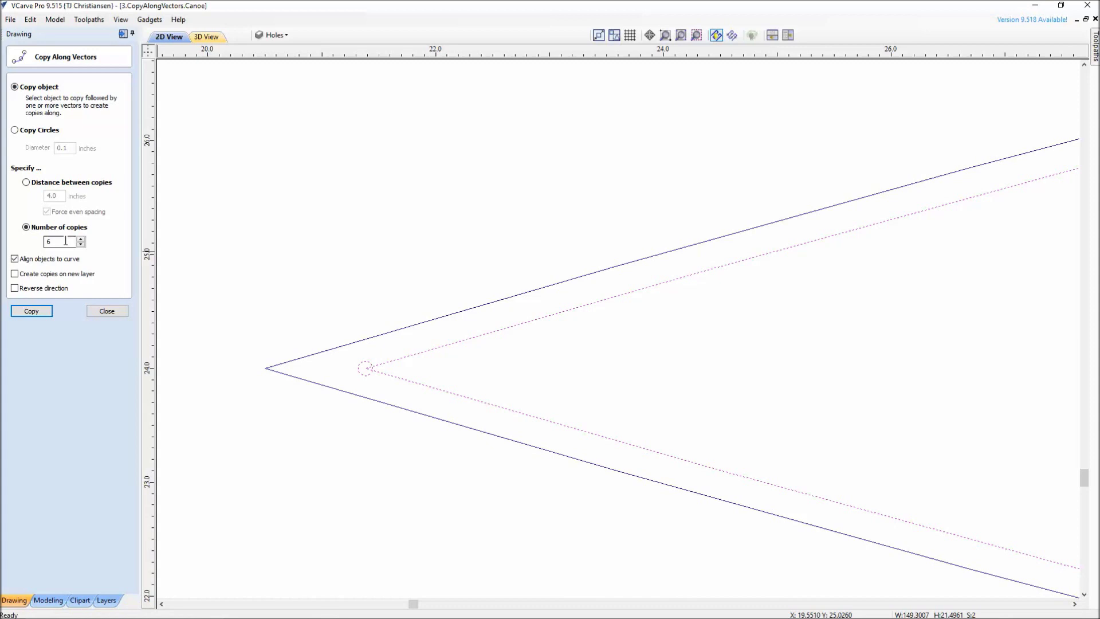
click(25, 182)
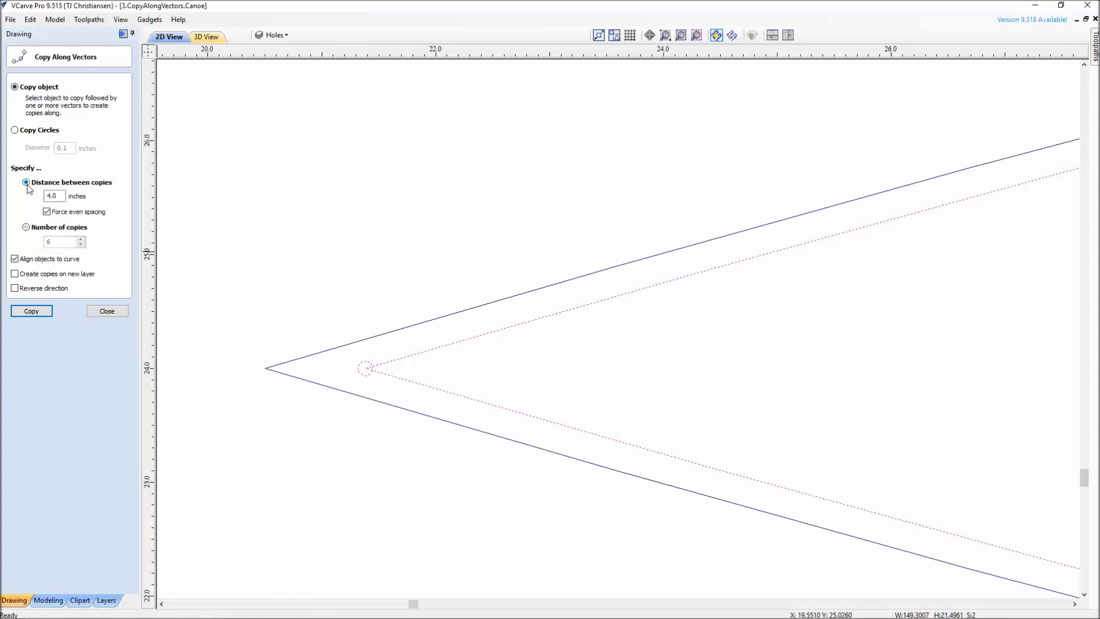
double_click(53, 195)
text(5)
scroll(724, 466, down, 6)
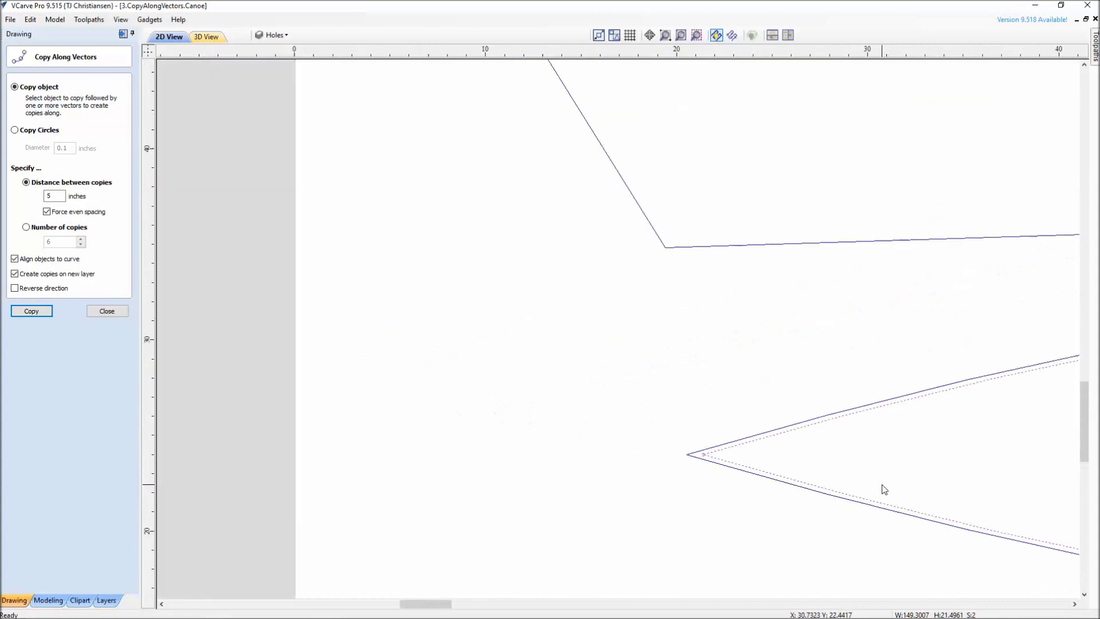
scroll(597, 351, up, 1)
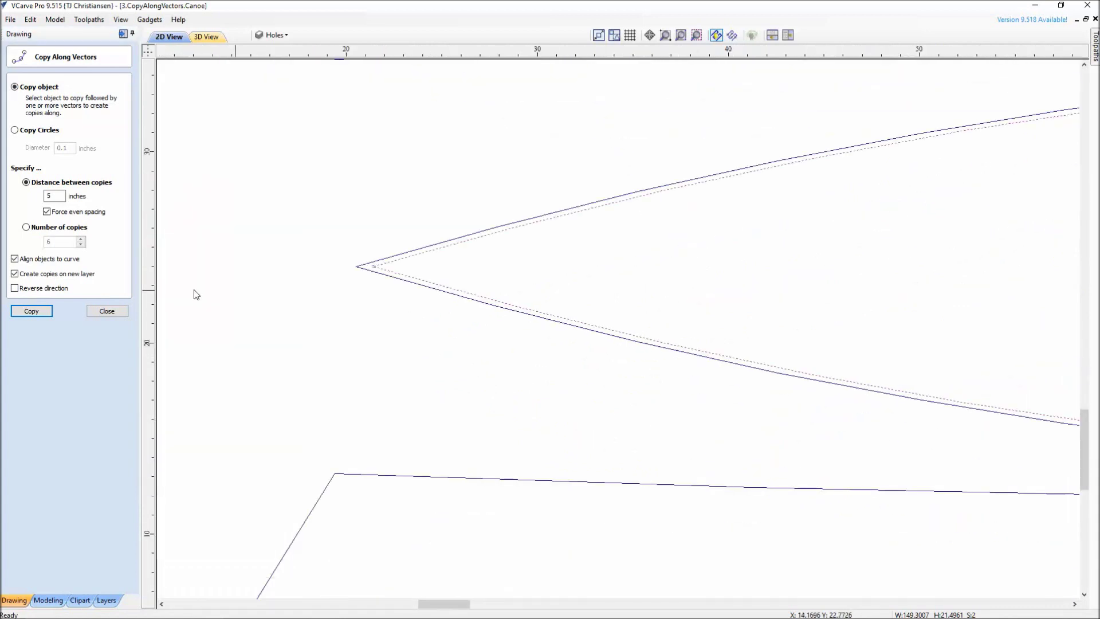
- Copy the hole circle every 5 inches along the inset canoe vector
click(45, 314)
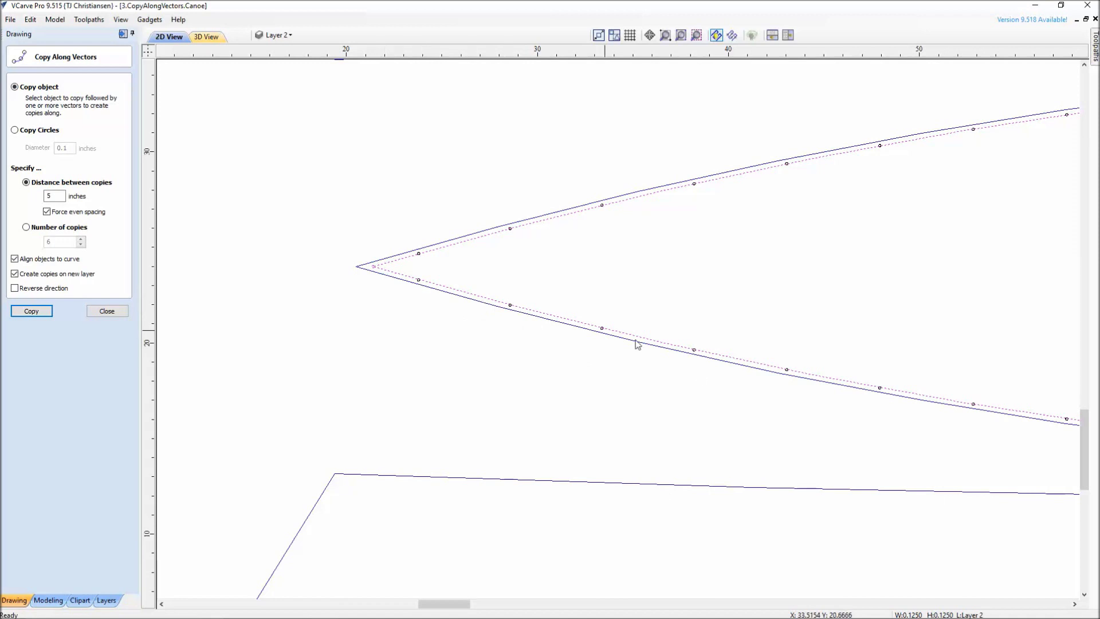
scroll(861, 393, down, 2)
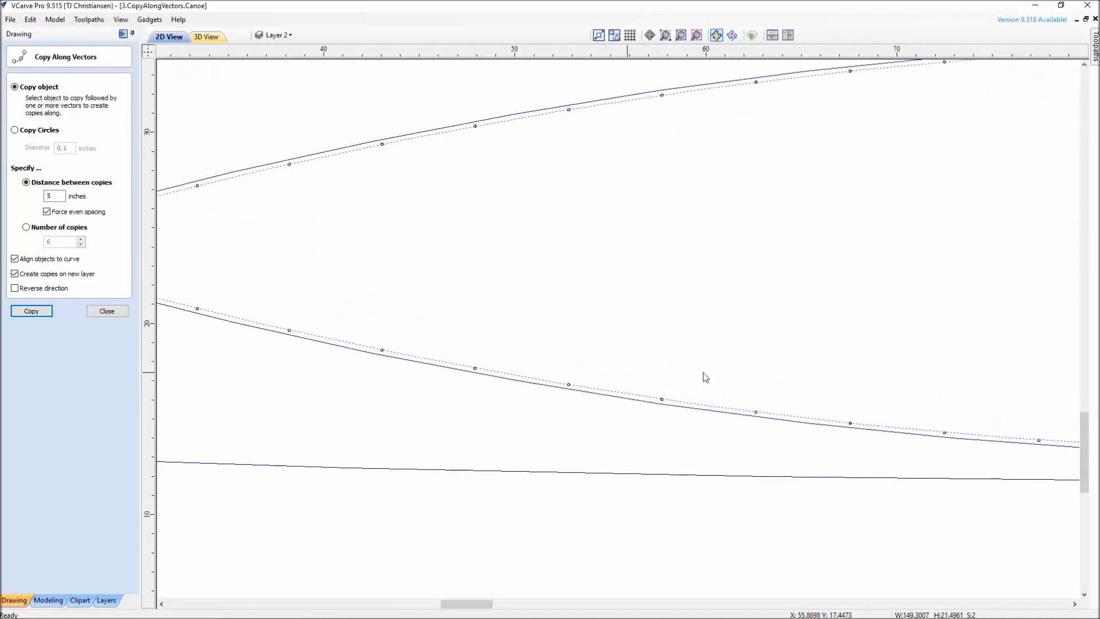
scroll(1011, 374, down, 2)
scroll(999, 373, up, 2)
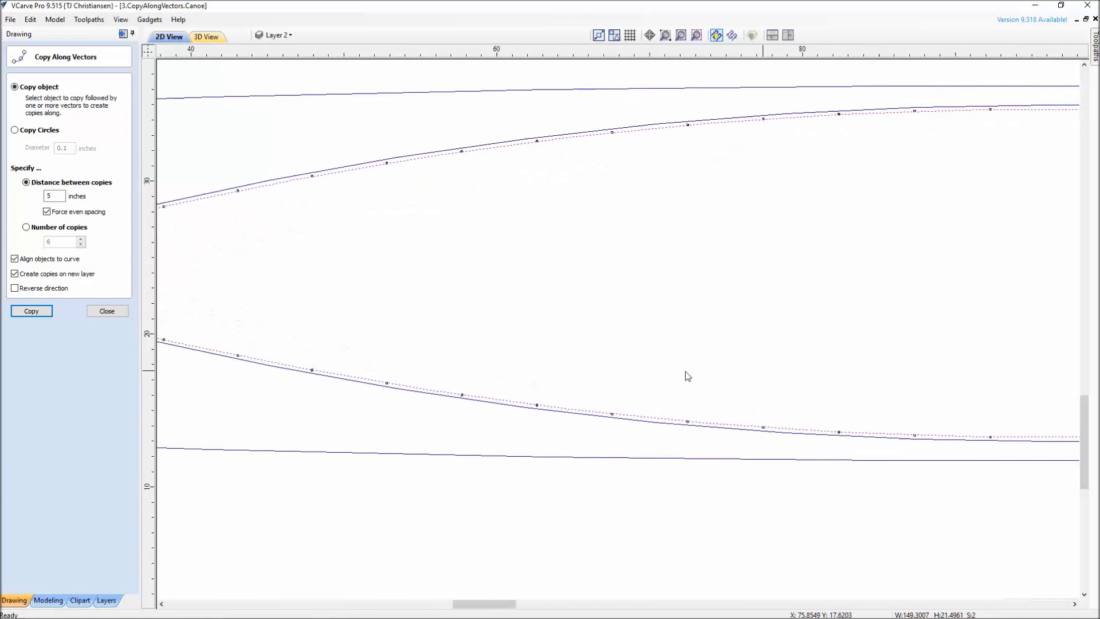
middle_drag(946, 355, 594, 339)
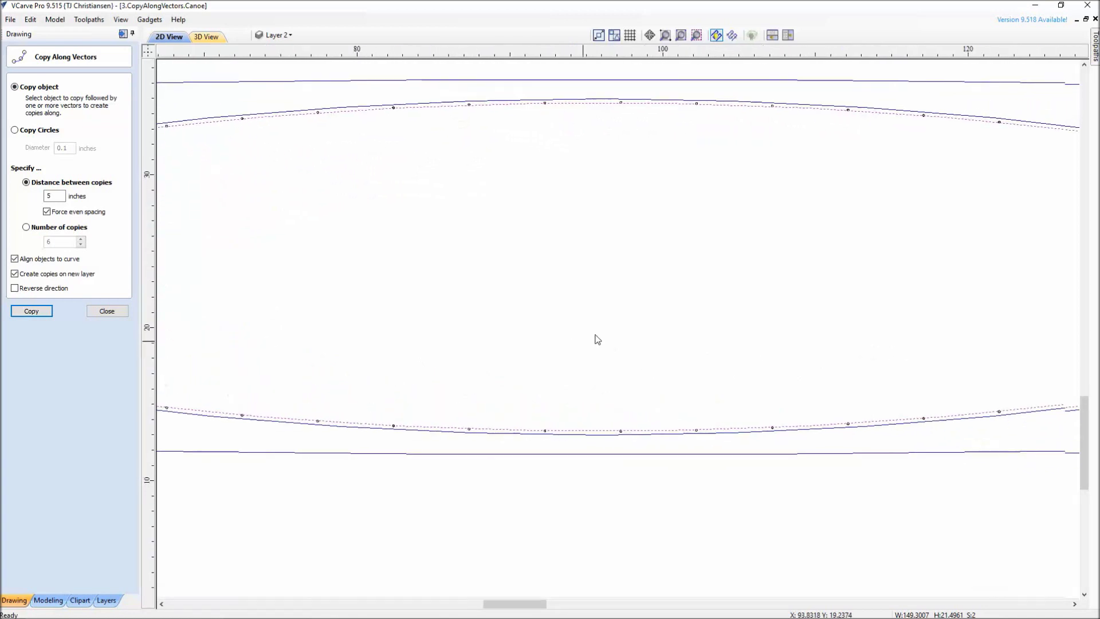
middle_drag(892, 343, 624, 341)
middle_drag(901, 314, 673, 319)
scroll(675, 321, down, 1)
scroll(476, 405, down, 1)
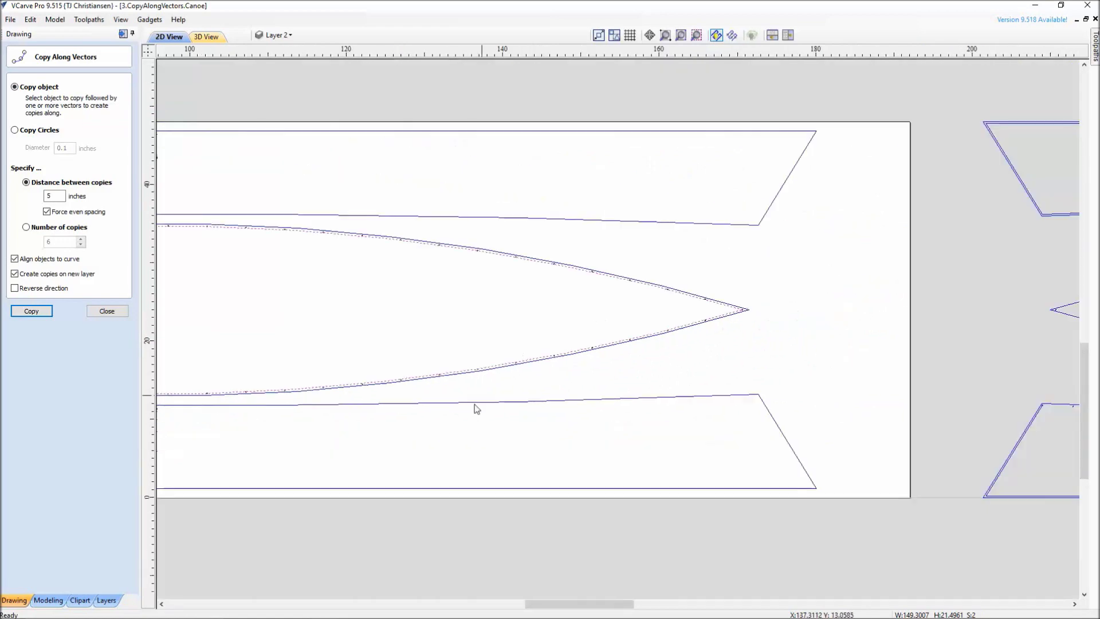
scroll(476, 405, up, 1)
- Pan around to inspect the red canoe copy and the blue original outline
middle_drag(781, 414, 865, 398)
scroll(865, 397, down, 1)
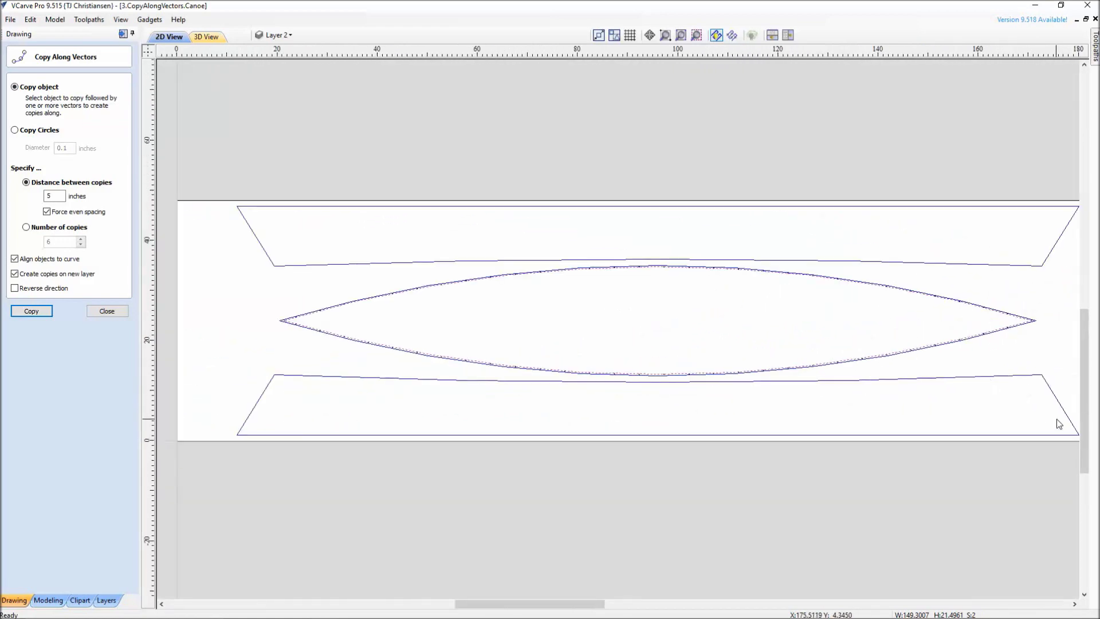
middle_drag(1058, 422, 1004, 395)
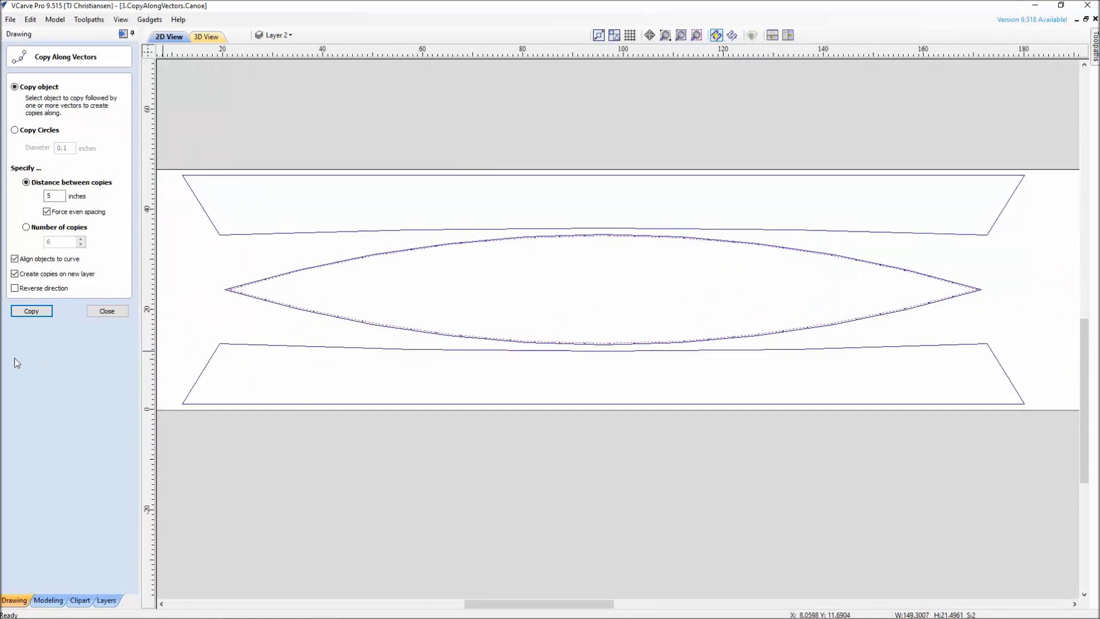
middle_drag(262, 383, 644, 403)
middle_drag(317, 394, 564, 353)
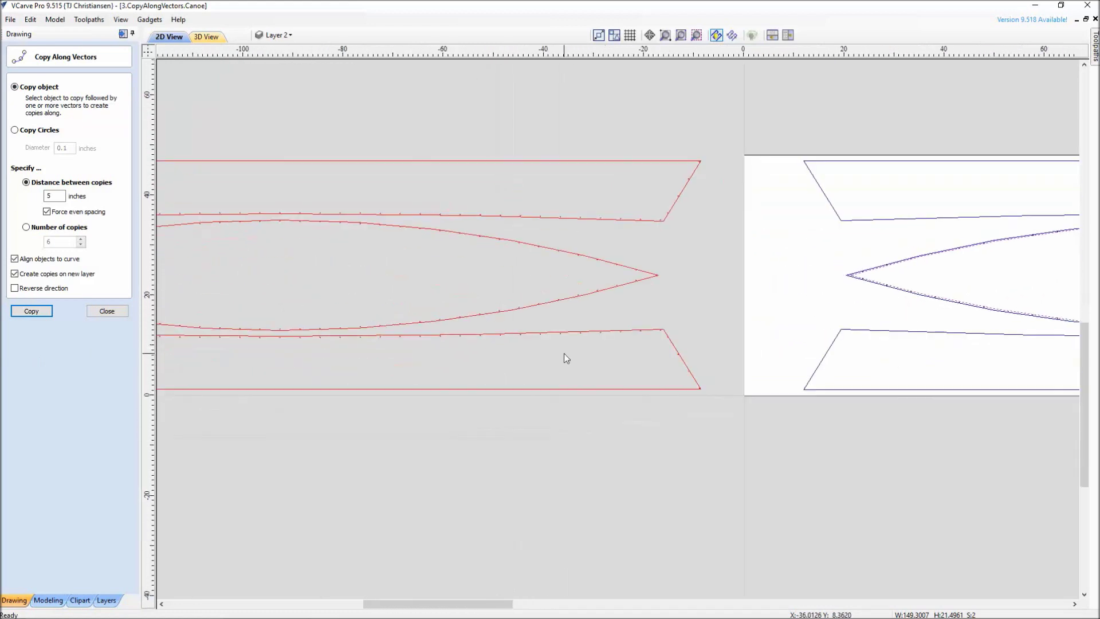
middle_drag(444, 355, 662, 366)
middle_drag(467, 373, 559, 369)
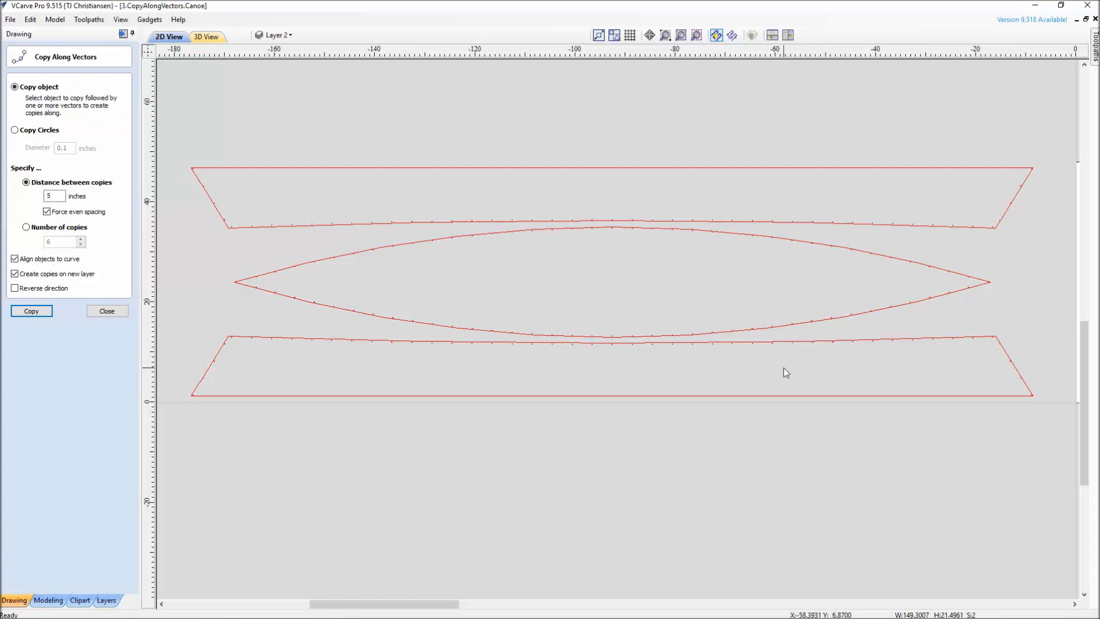
scroll(893, 400, down, 1)
middle_drag(894, 400, 280, 375)
middle_drag(750, 368, 619, 380)
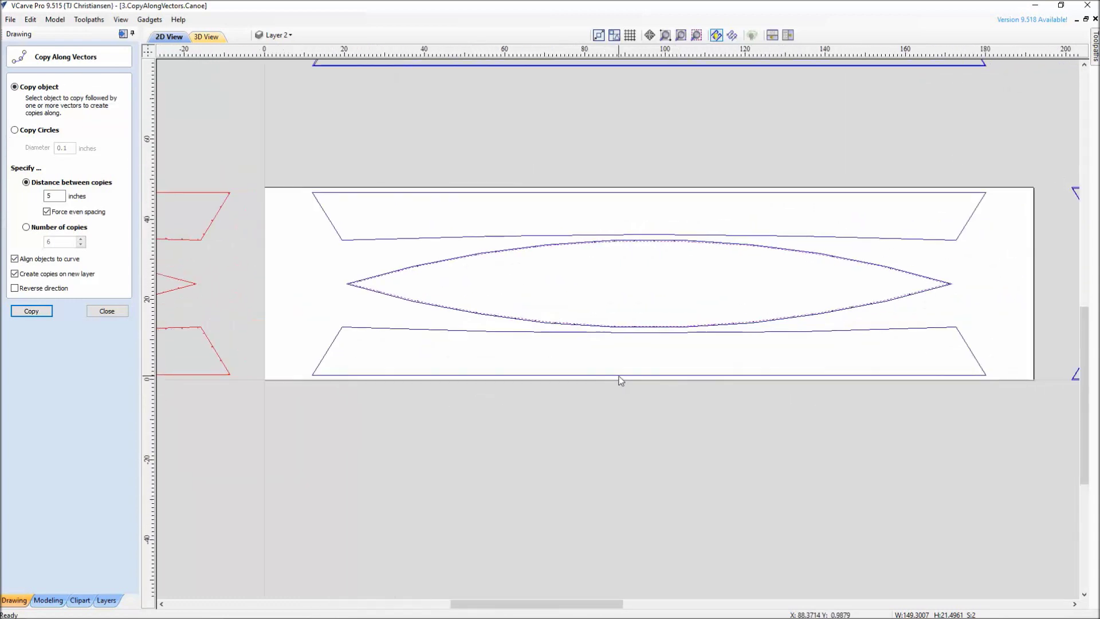
- Close Copy Along Vectors and minimize VCarve Pro to reveal the browser
click(107, 311)
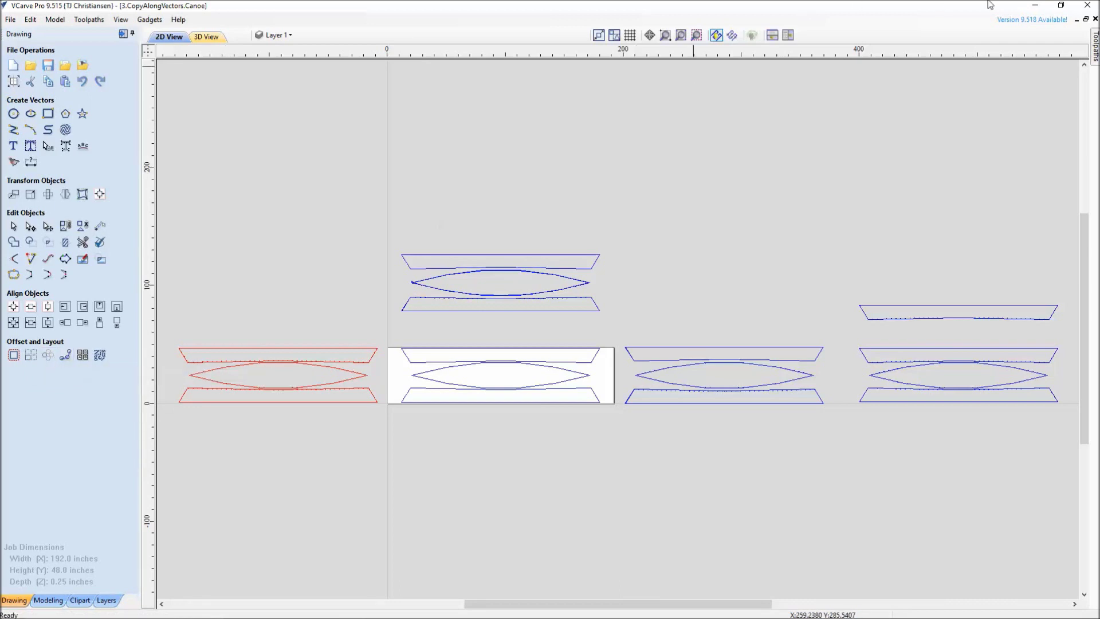
click(1035, 6)
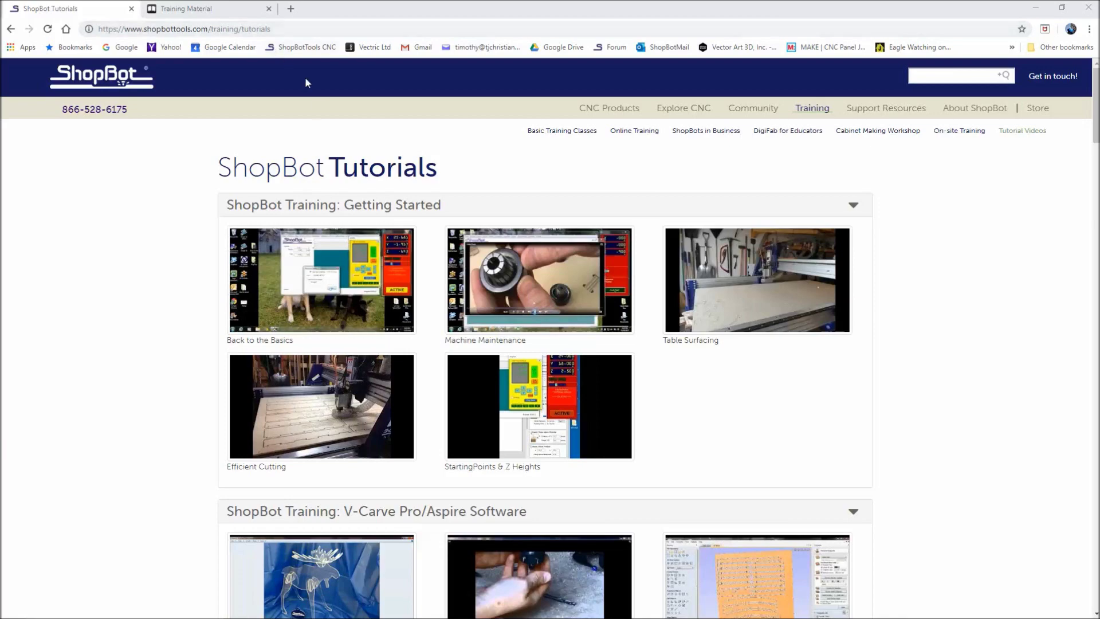
- Scroll the ShopBot Tutorials page, glance at the Training Material tab, then return
scroll(638, 417, down, 4)
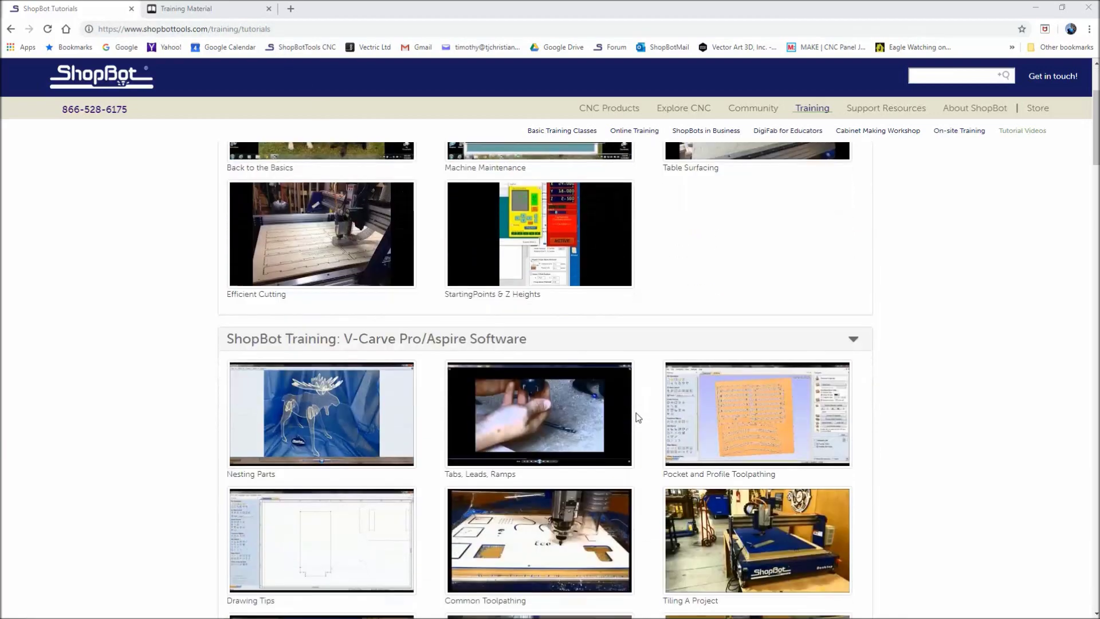
scroll(638, 417, down, 1)
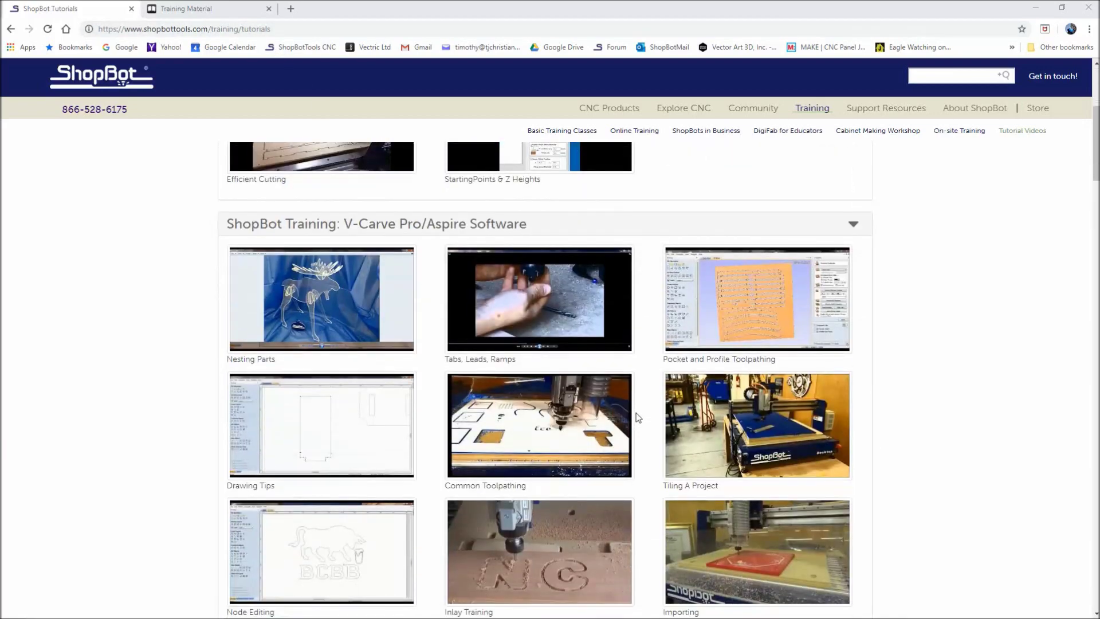
scroll(638, 417, down, 2)
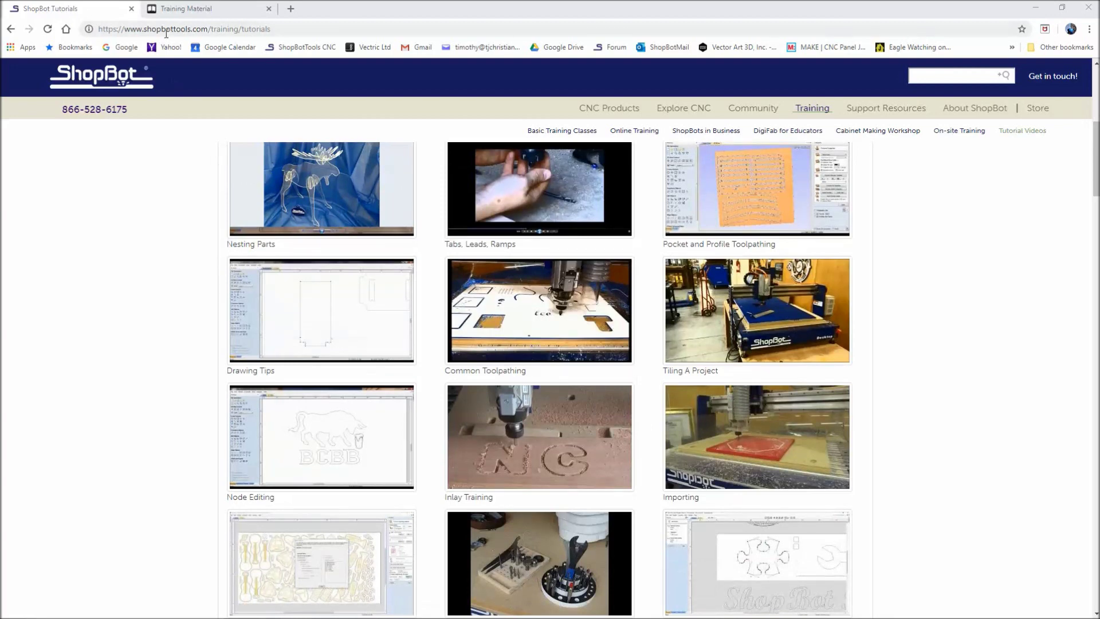
click(194, 10)
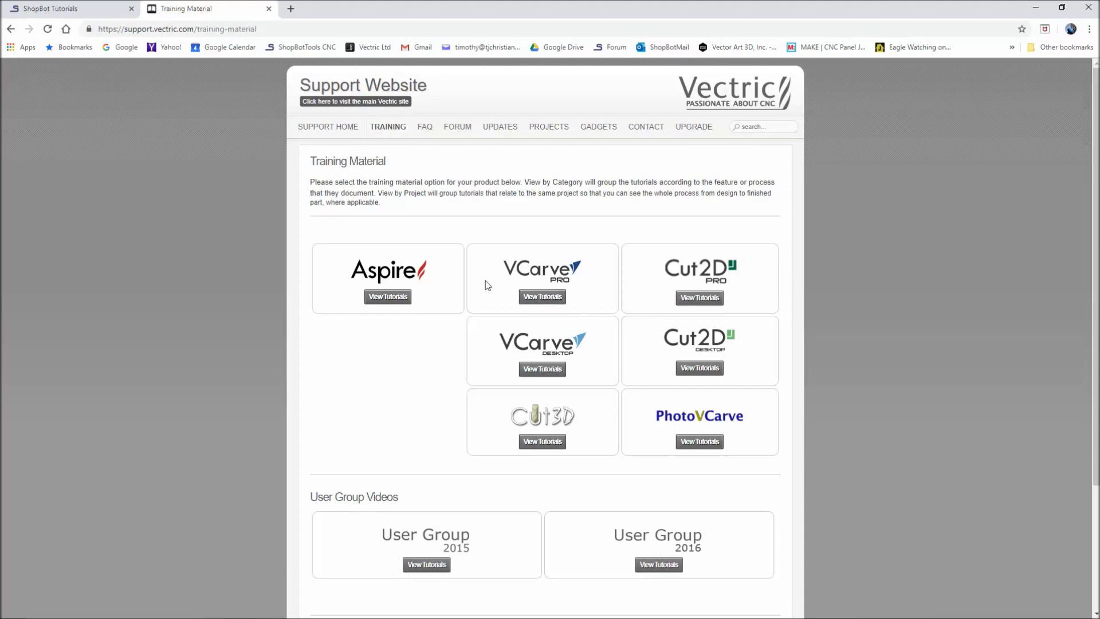
click(51, 9)
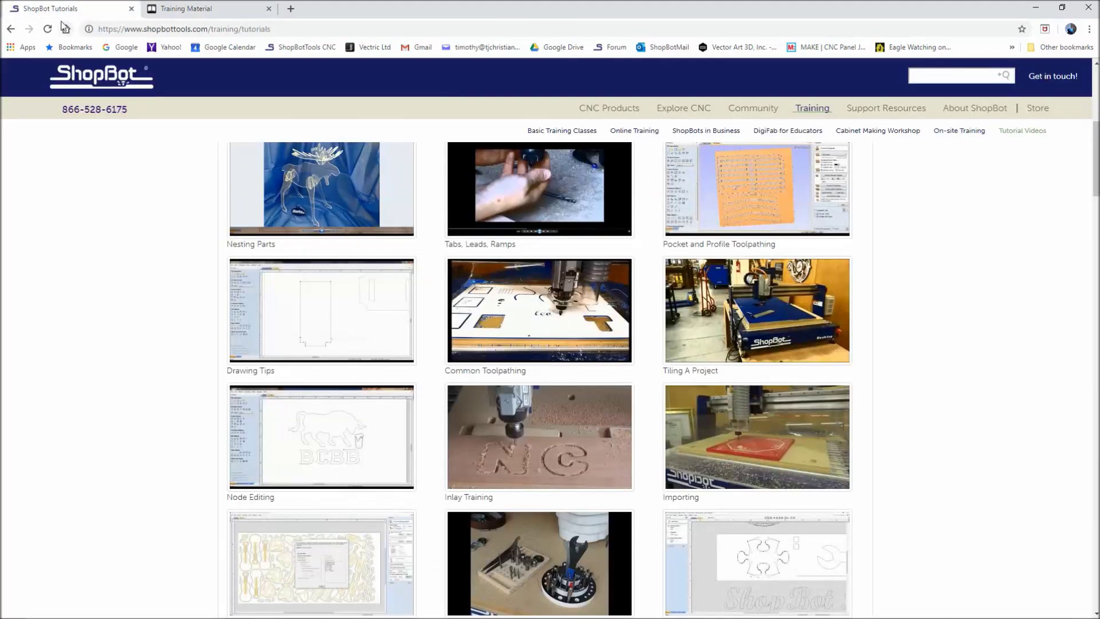